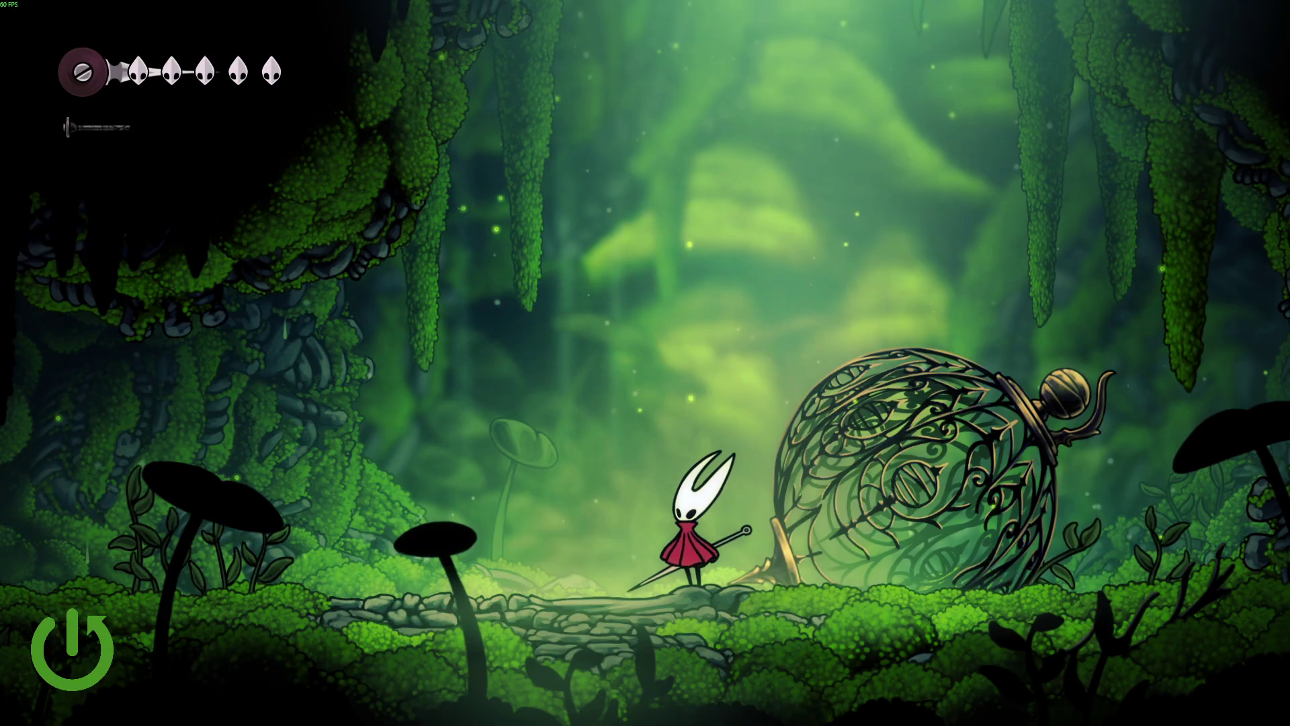
# - Run and jump the character back and forth around the ornate cage to gauge how smoothly the game runs
pyautogui.press('Right')
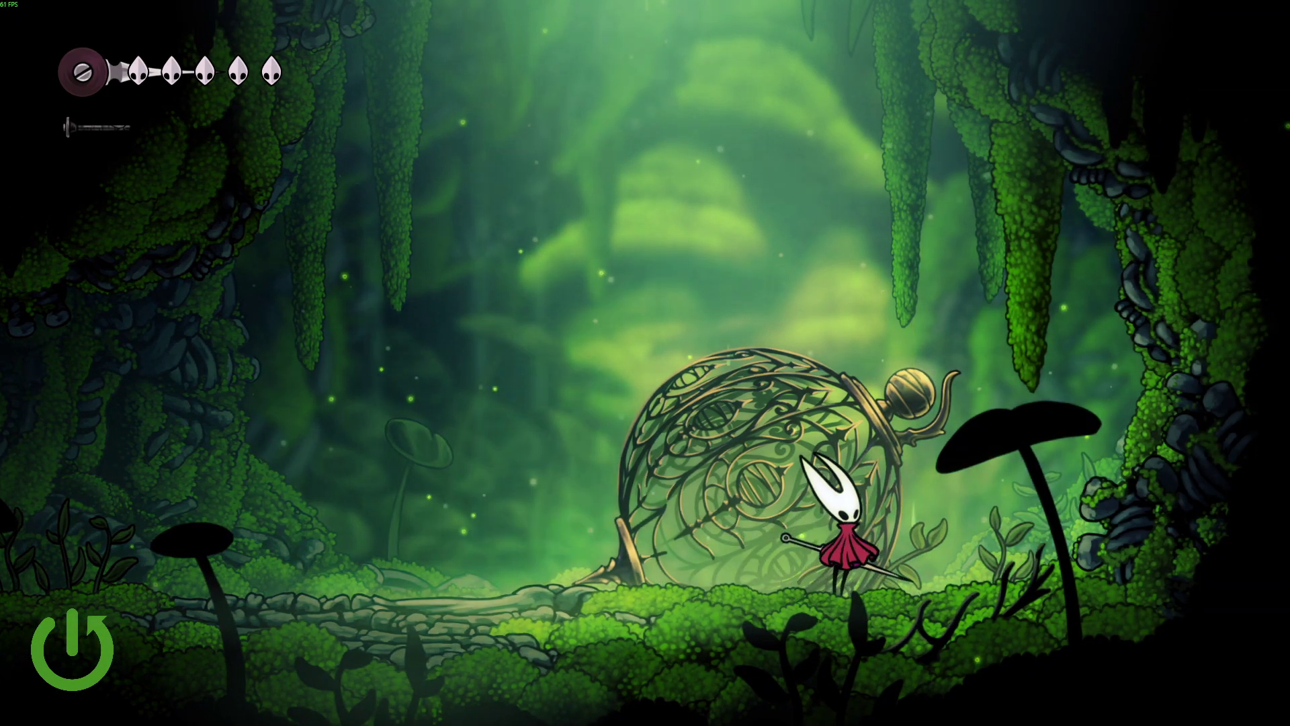
pyautogui.press('Left')
pyautogui.press('Left')
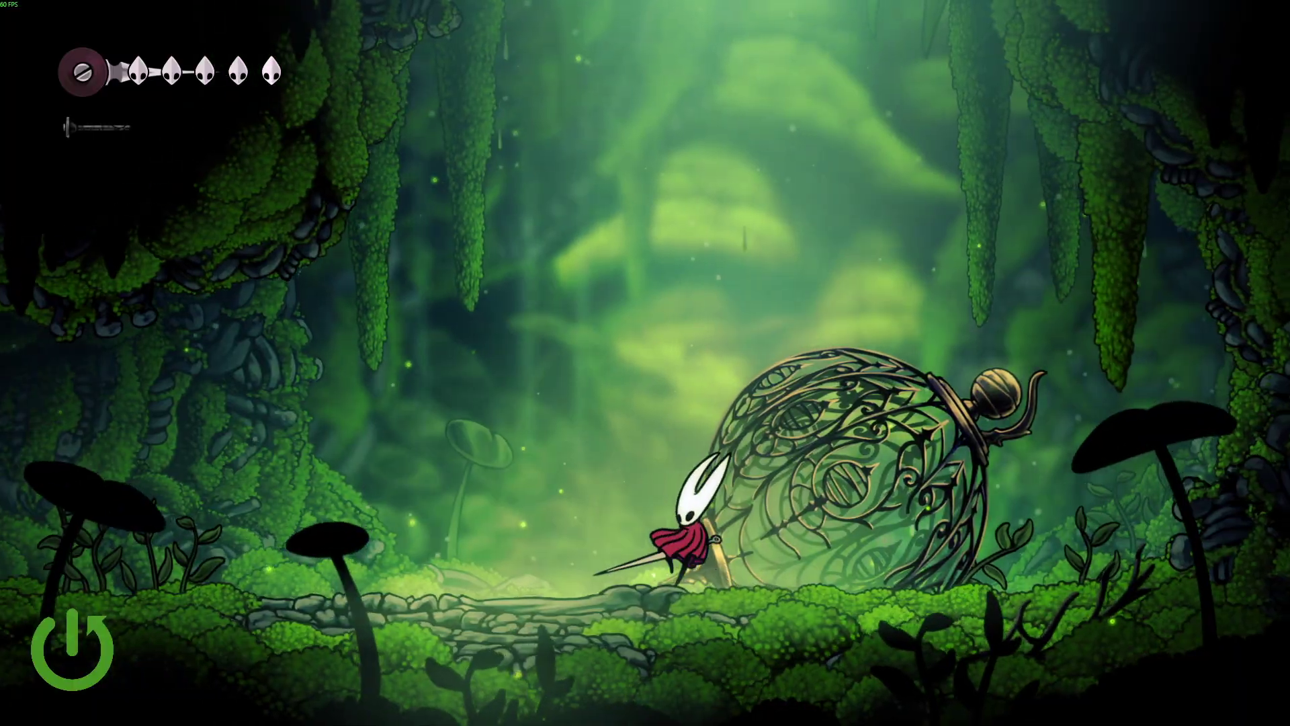
pyautogui.press('Right')
pyautogui.press('z')
pyautogui.press('Right')
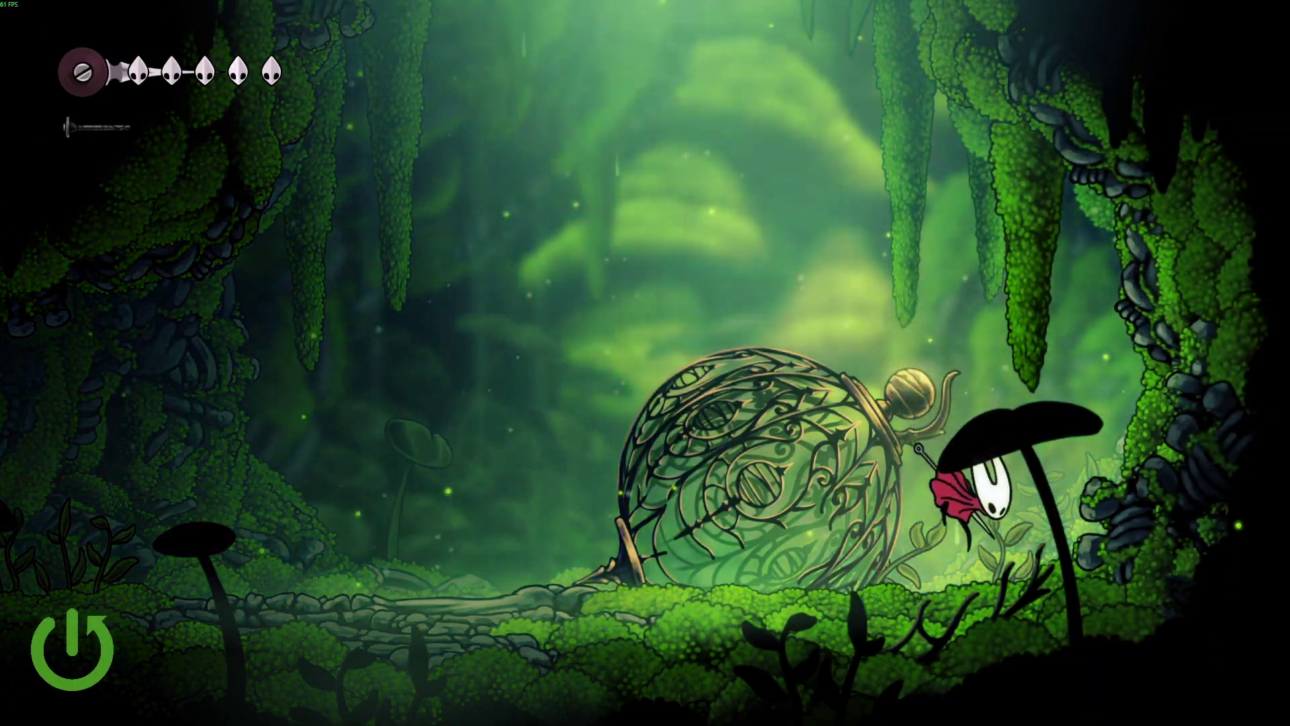
pyautogui.press('Left')
pyautogui.press('z')
pyautogui.press('Right')
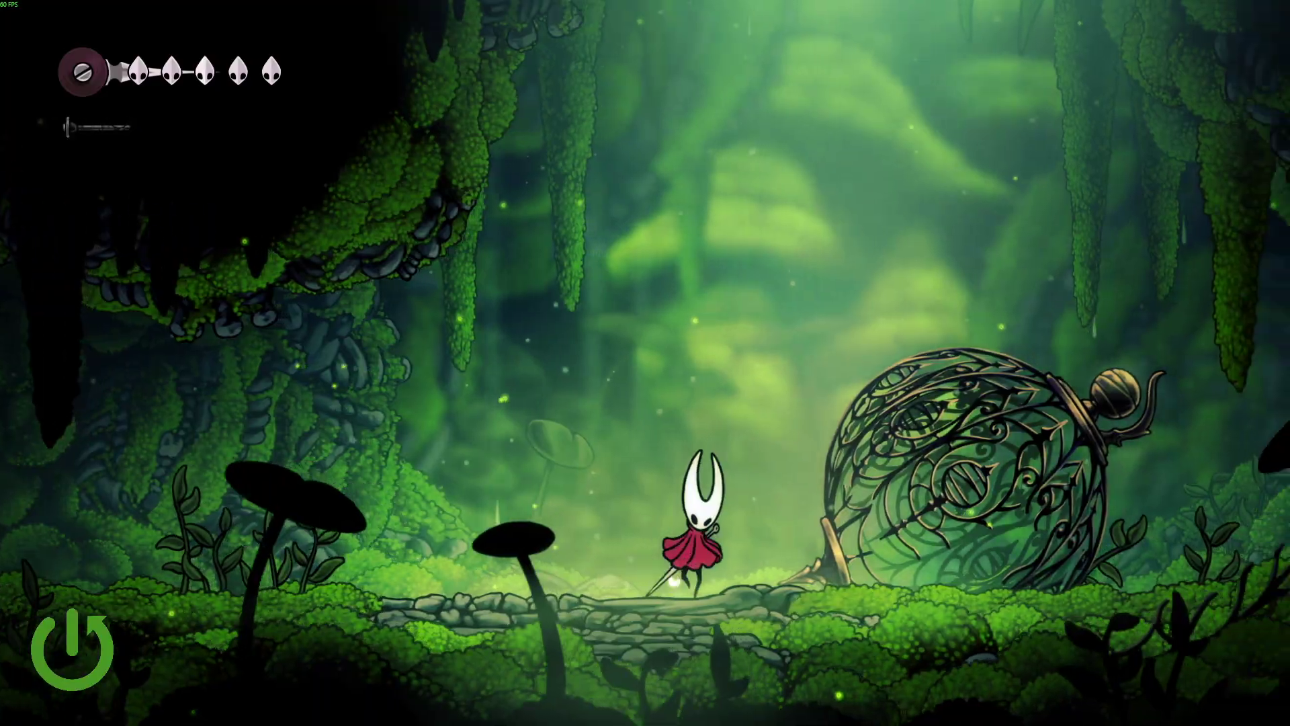
pyautogui.press('z')
pyautogui.press('Left')
pyautogui.press('Left')
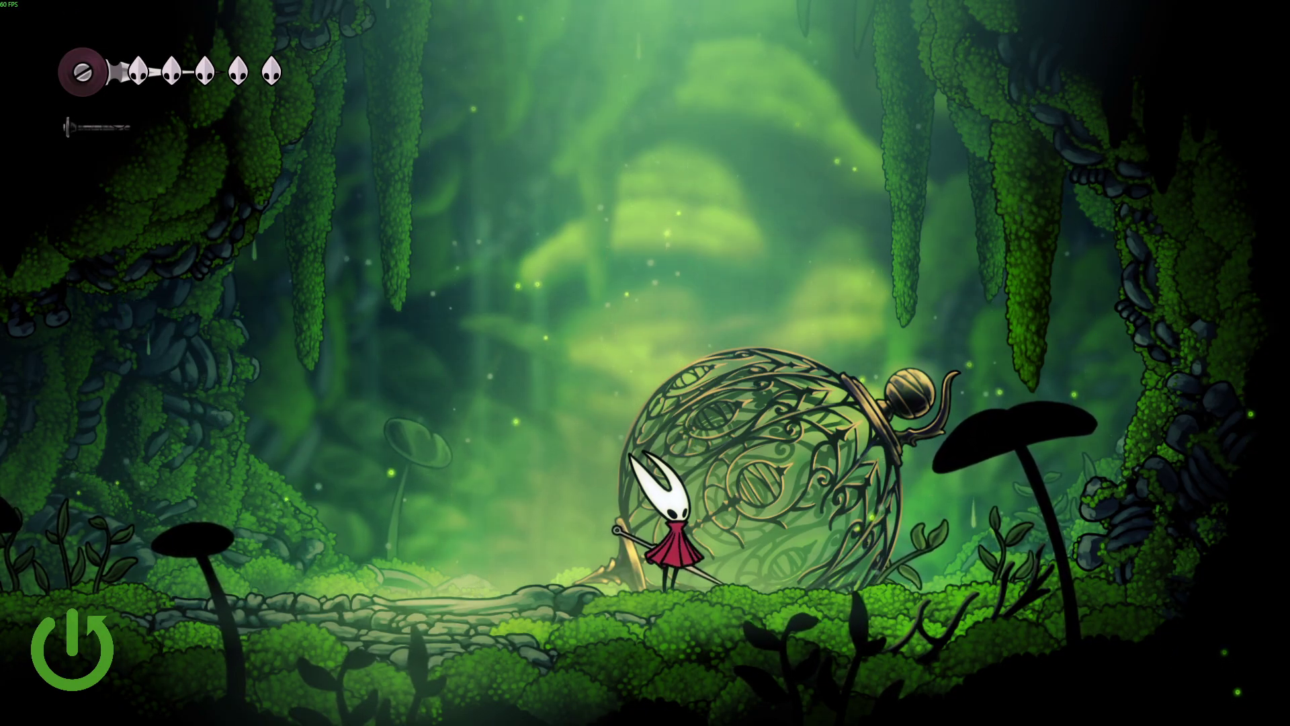
# - Pause the game and open the Video options
pyautogui.press('Escape')
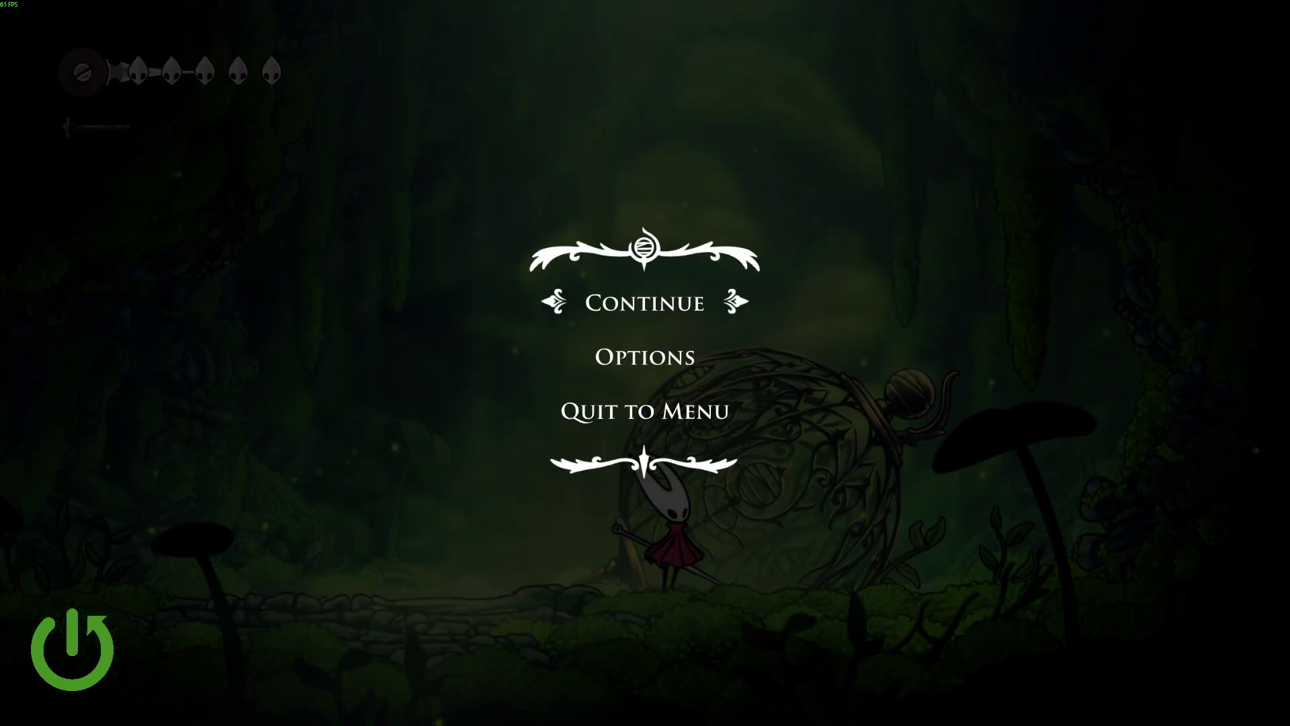
pyautogui.press('Down')
pyautogui.press('Return')
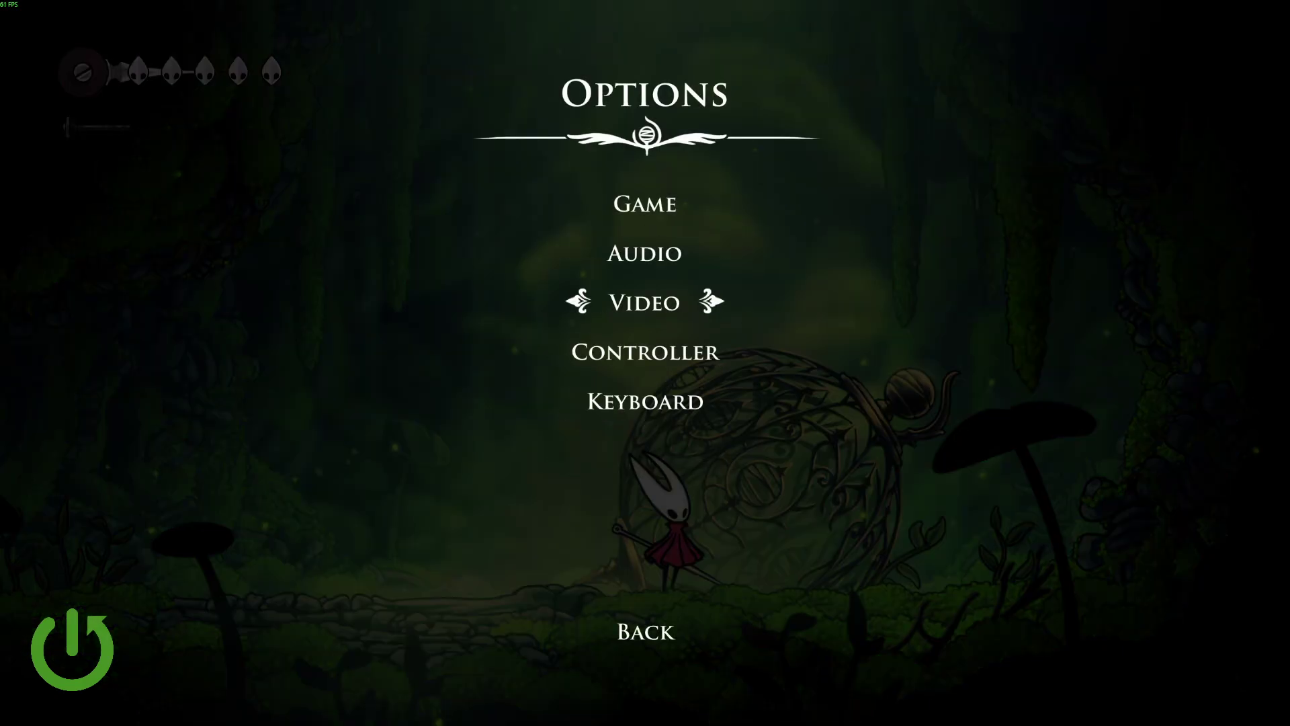
pyautogui.press('Up')
pyautogui.press('Up')
pyautogui.press('Down')
pyautogui.press('Down')
pyautogui.press('Return')
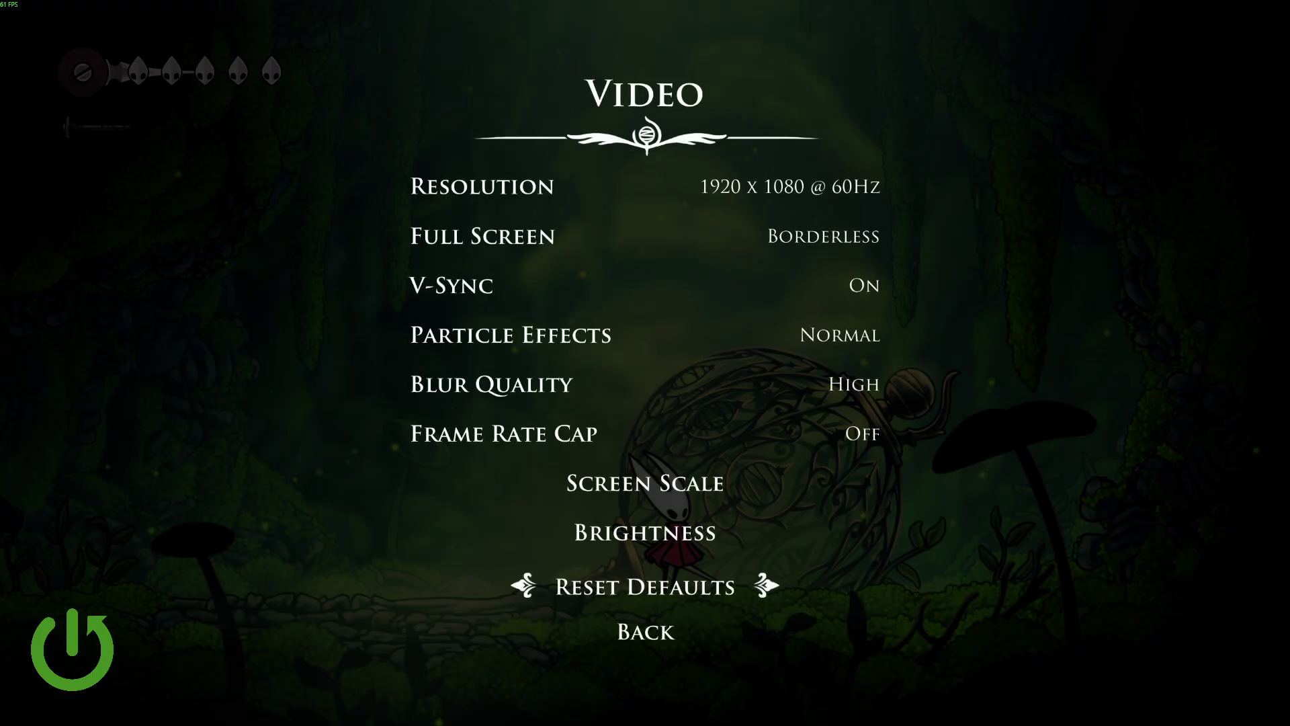
# - Turn V-Sync off and return to the game
pyautogui.press('Up')
pyautogui.press('Up')
pyautogui.press('Up')
pyautogui.press('Up')
pyautogui.press('Up')
pyautogui.press('Up')
pyautogui.press('Up')
pyautogui.press('Up')
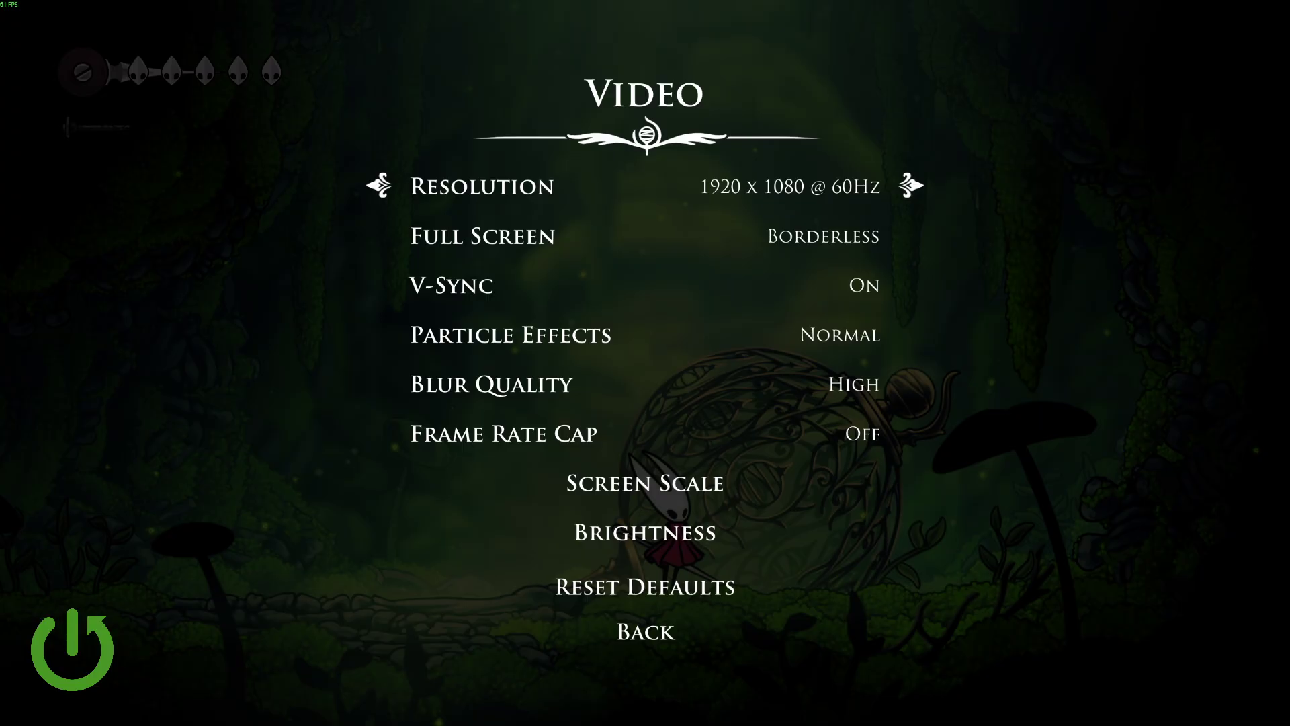
pyautogui.press('Down')
pyautogui.press('Down')
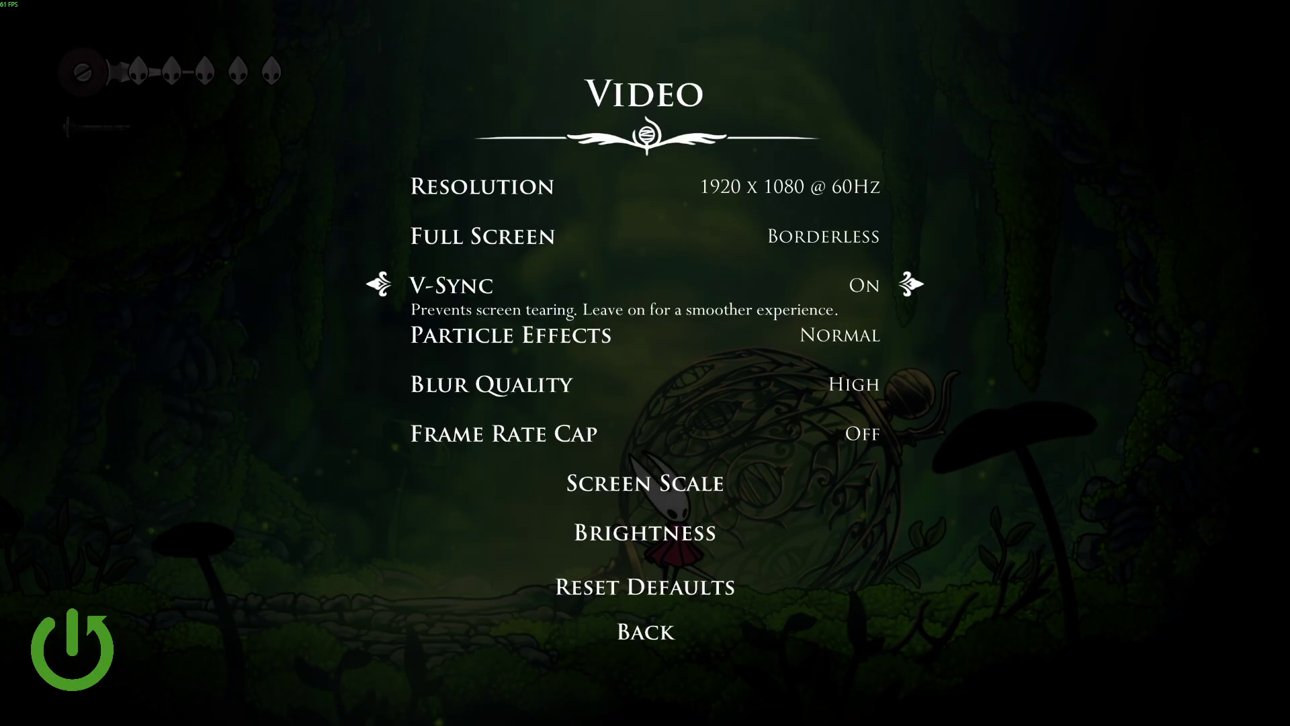
pyautogui.press('Right')
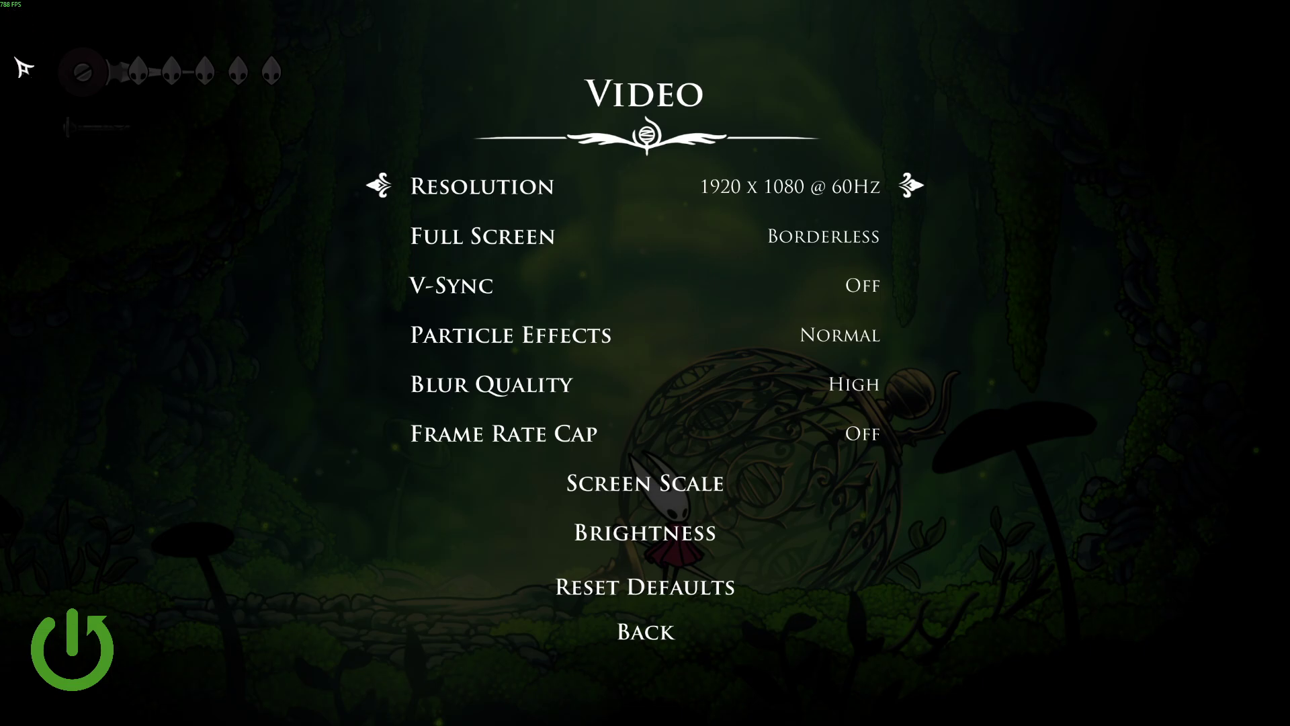
pyautogui.click(669, 631)
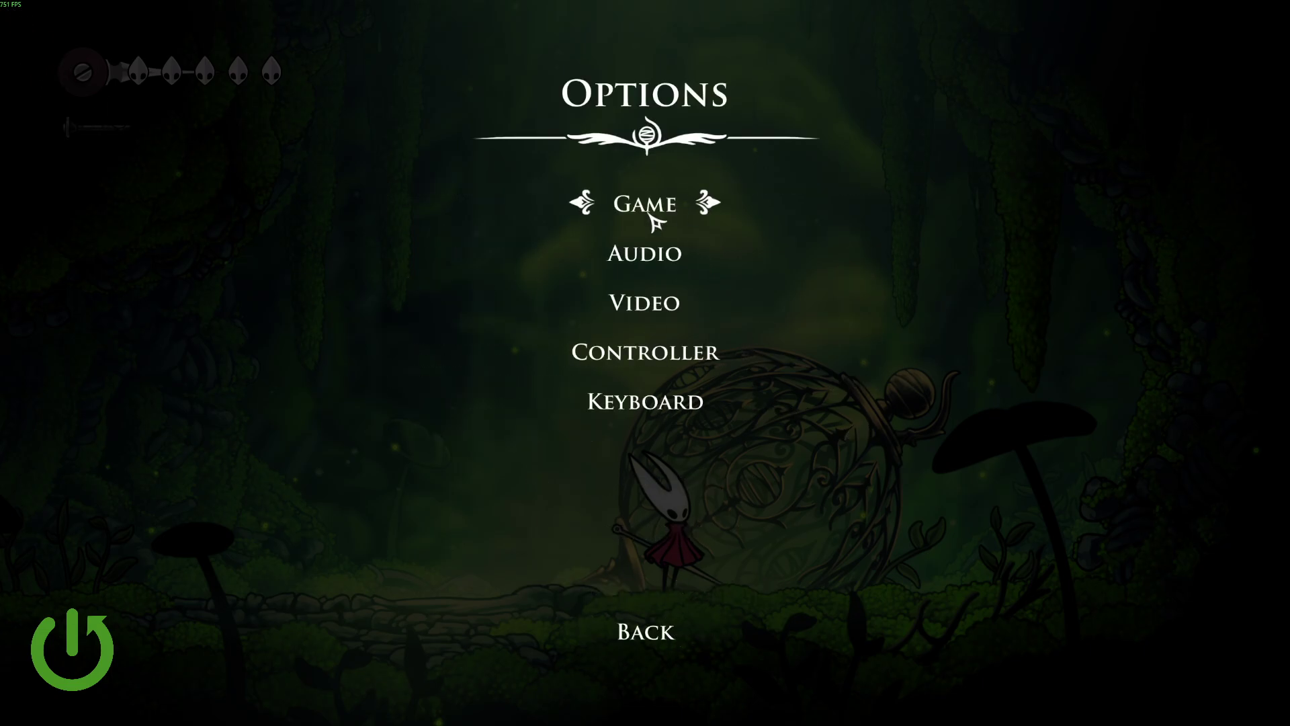
pyautogui.press('Escape')
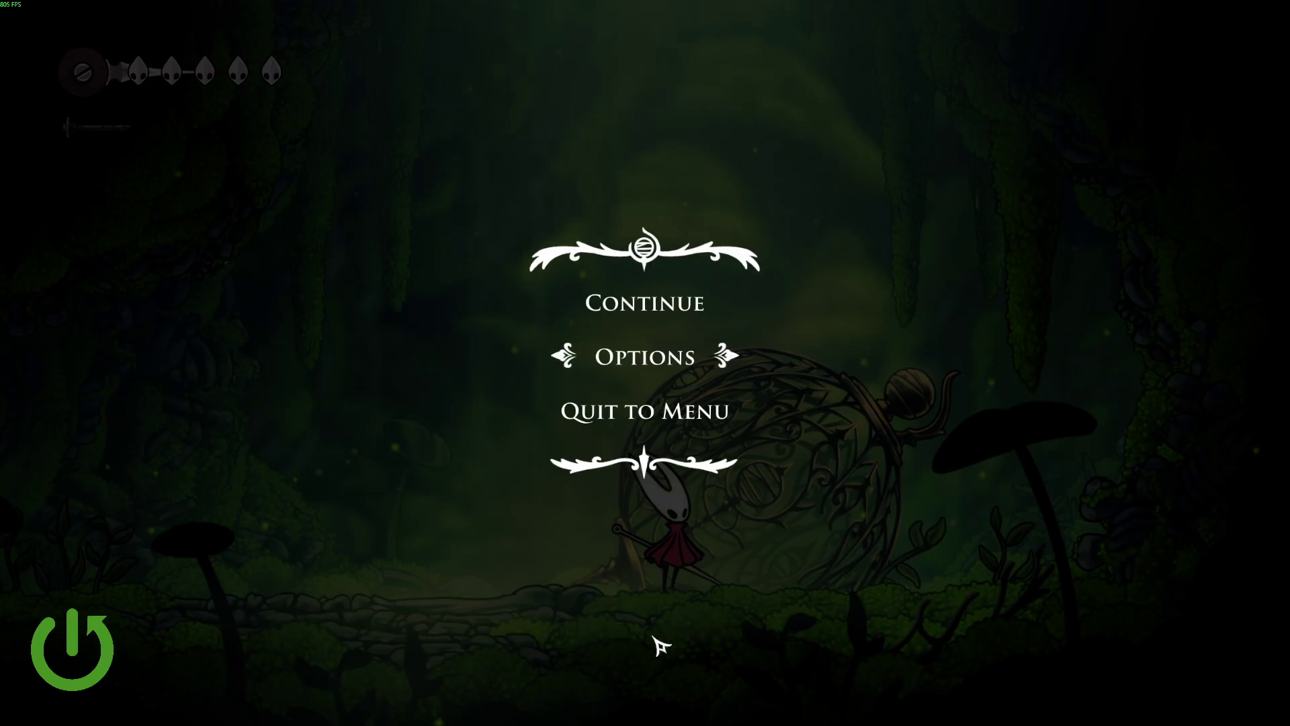
pyautogui.press('Escape')
# - Run and jump the character over the cage to check motion with V-Sync off
pyautogui.press('Left')
pyautogui.press('Right')
pyautogui.press('z')
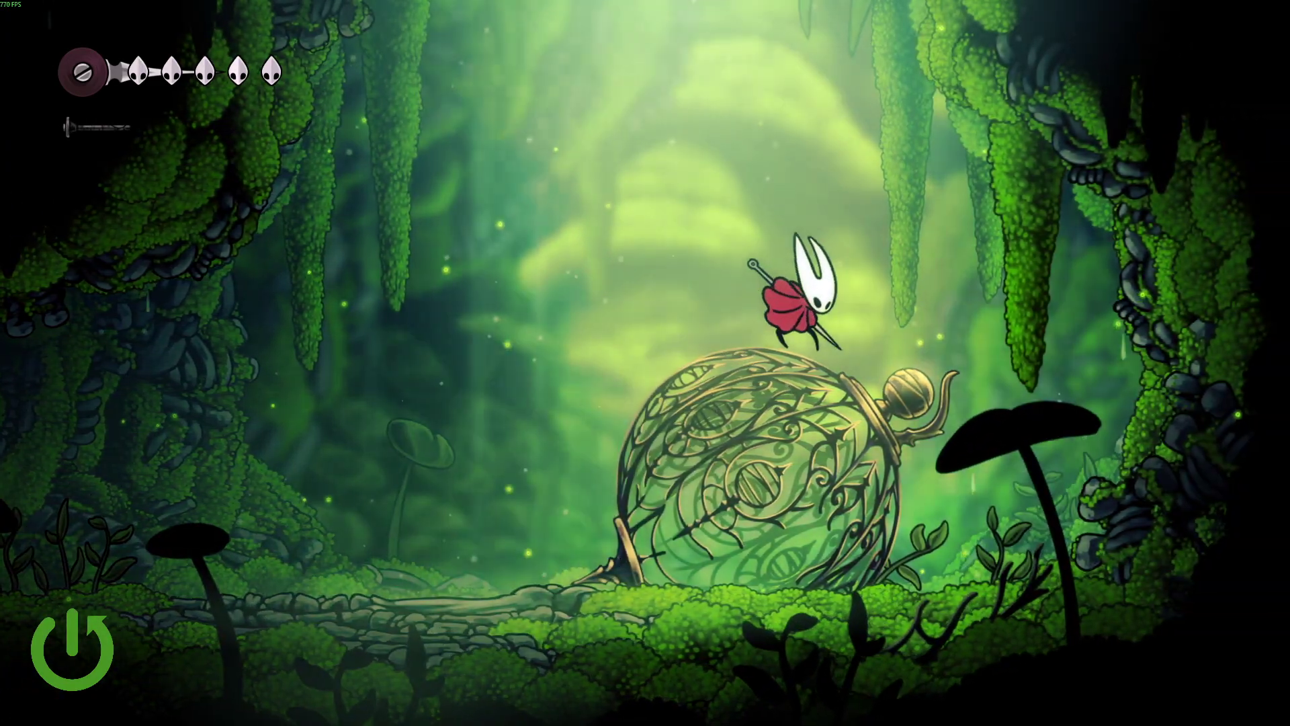
pyautogui.press('Left')
pyautogui.press('Right')
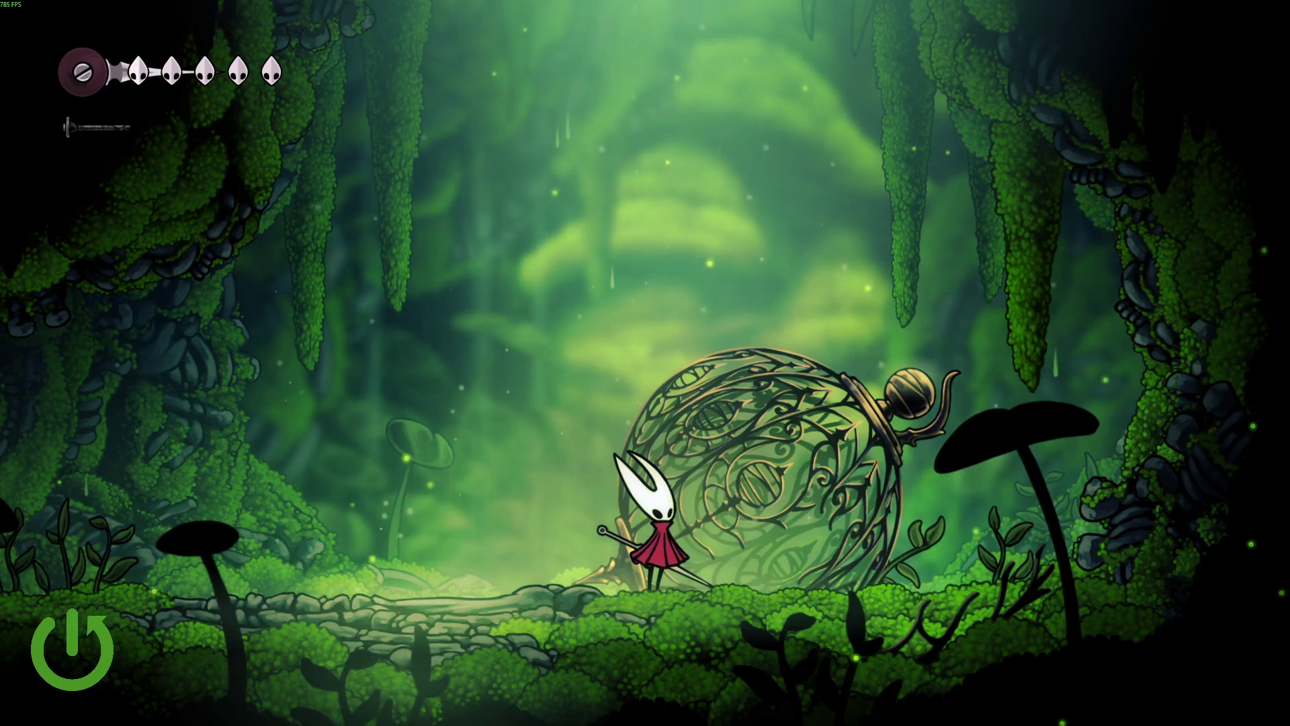
# - Pause the game and set Particle Effects to Low in the Video options
pyautogui.press('Escape')
pyautogui.press('Down')
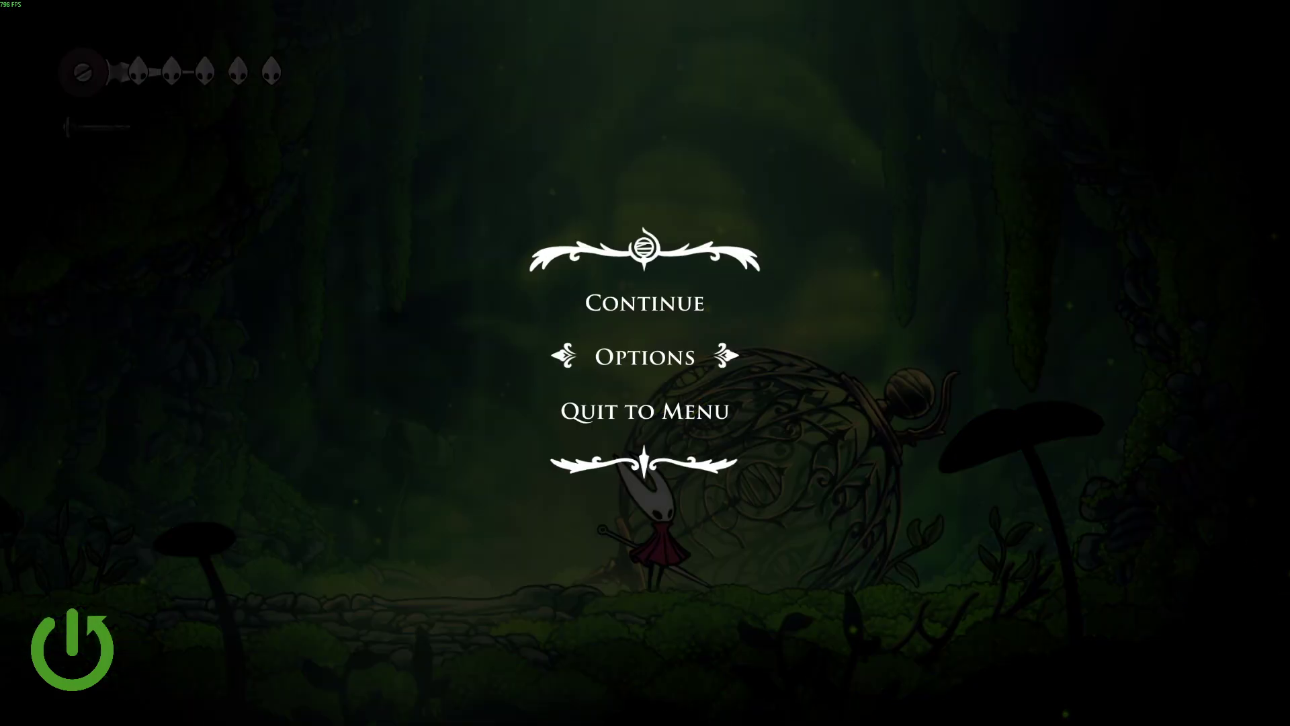
pyautogui.press('Return')
pyautogui.press('Down')
pyautogui.press('Down')
pyautogui.press('Return')
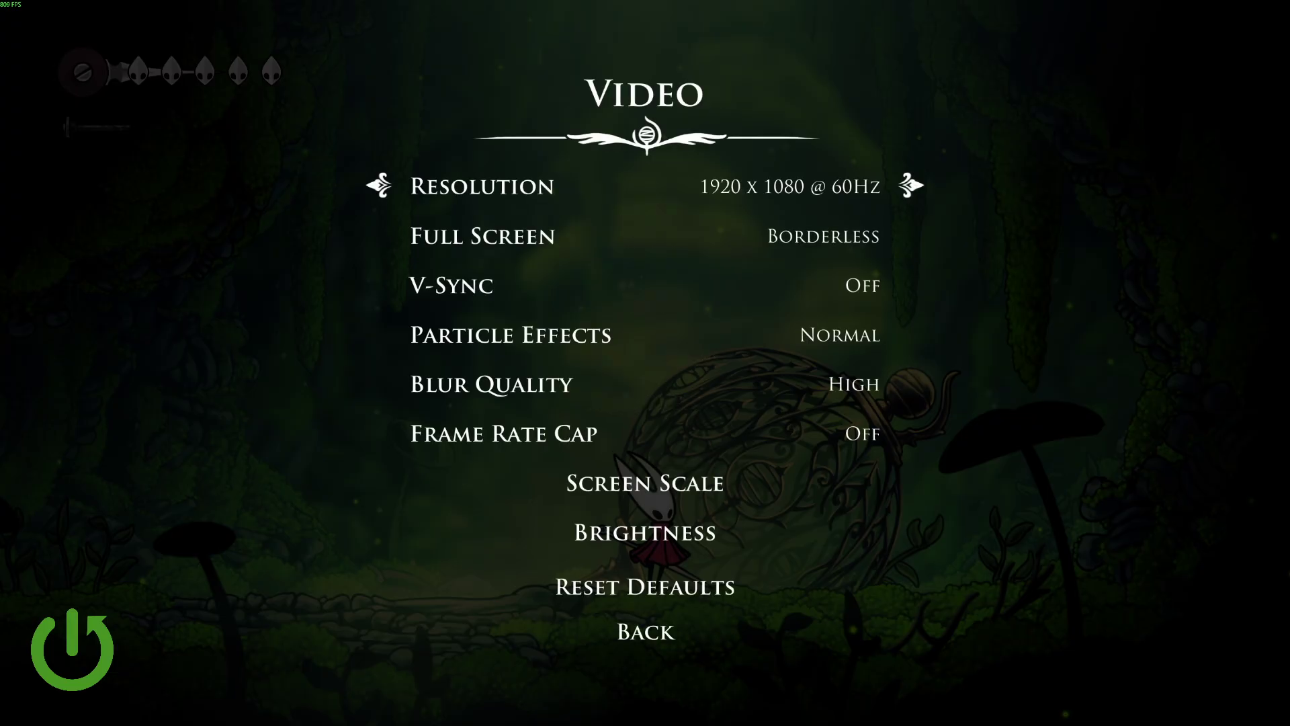
pyautogui.press('Down')
pyautogui.press('Down')
pyautogui.press('Down')
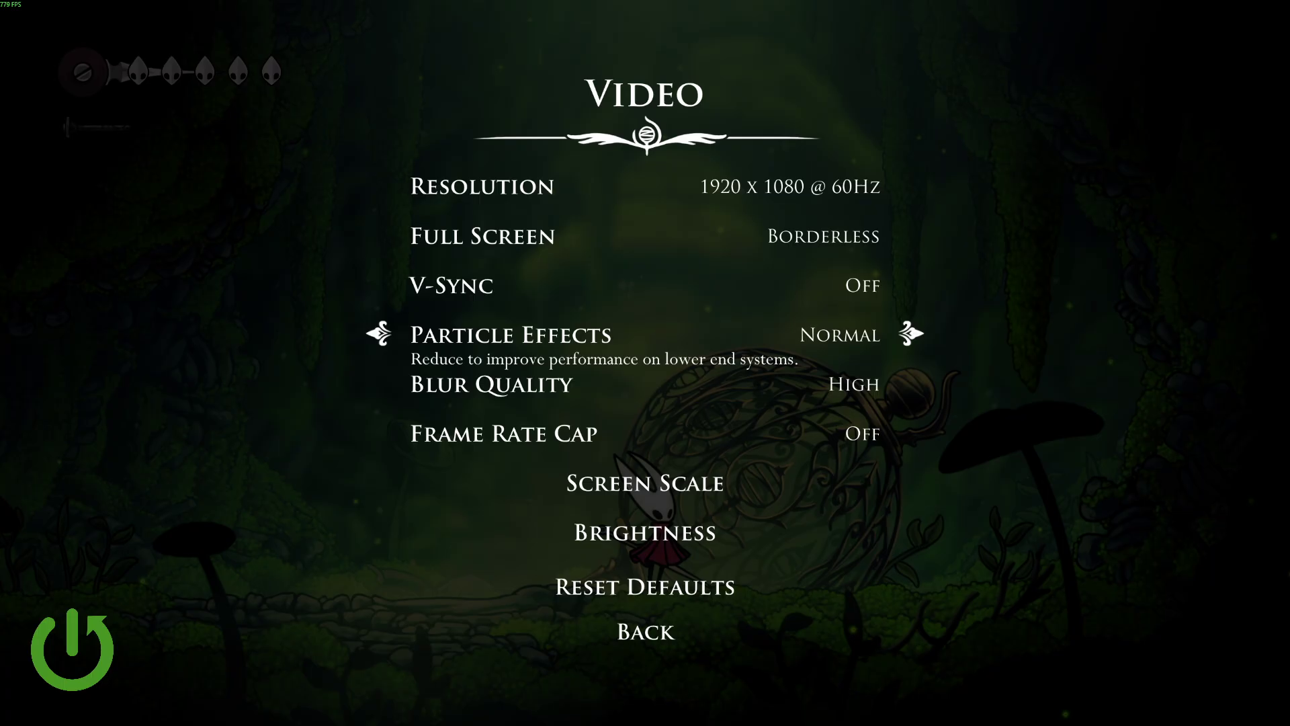
pyautogui.press('Left')
pyautogui.press('Right')
pyautogui.press('Left')
pyautogui.press('Right')
pyautogui.press('Left')
# - Set Blur Quality to Low and return to the game
pyautogui.press('Down')
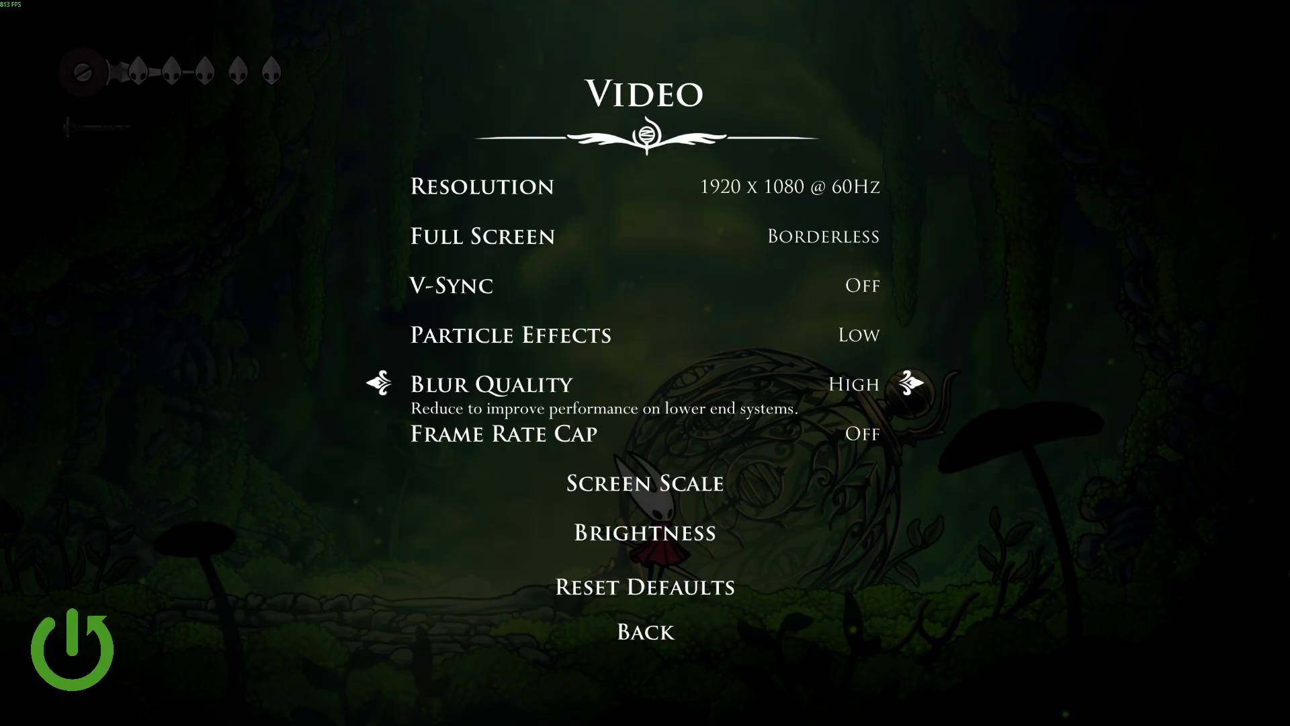
pyautogui.press('Left')
pyautogui.press('Escape')
# - Run and jump the character around the cage to check the scene with low particle effects and blur quality
pyautogui.press('Left')
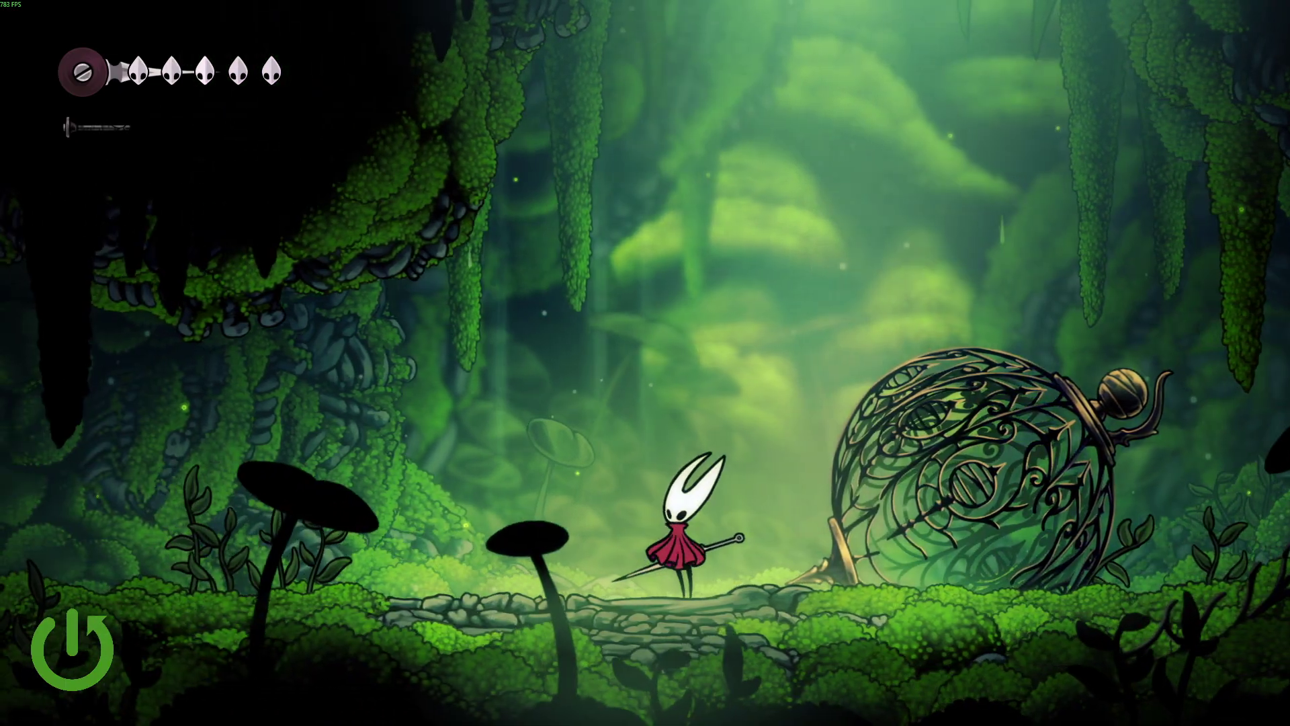
pyautogui.press('Right')
pyautogui.press('z')
pyautogui.press('Left')
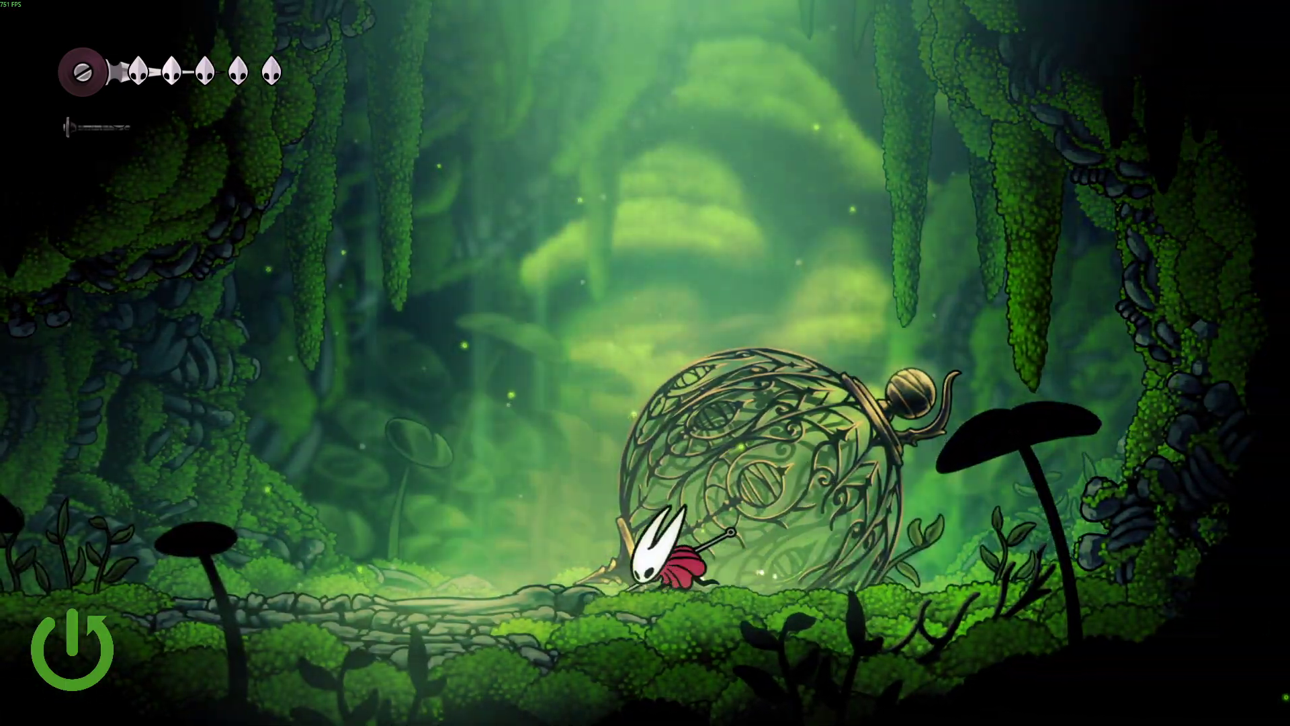
pyautogui.press('Left')
pyautogui.press('z')
pyautogui.press('Right')
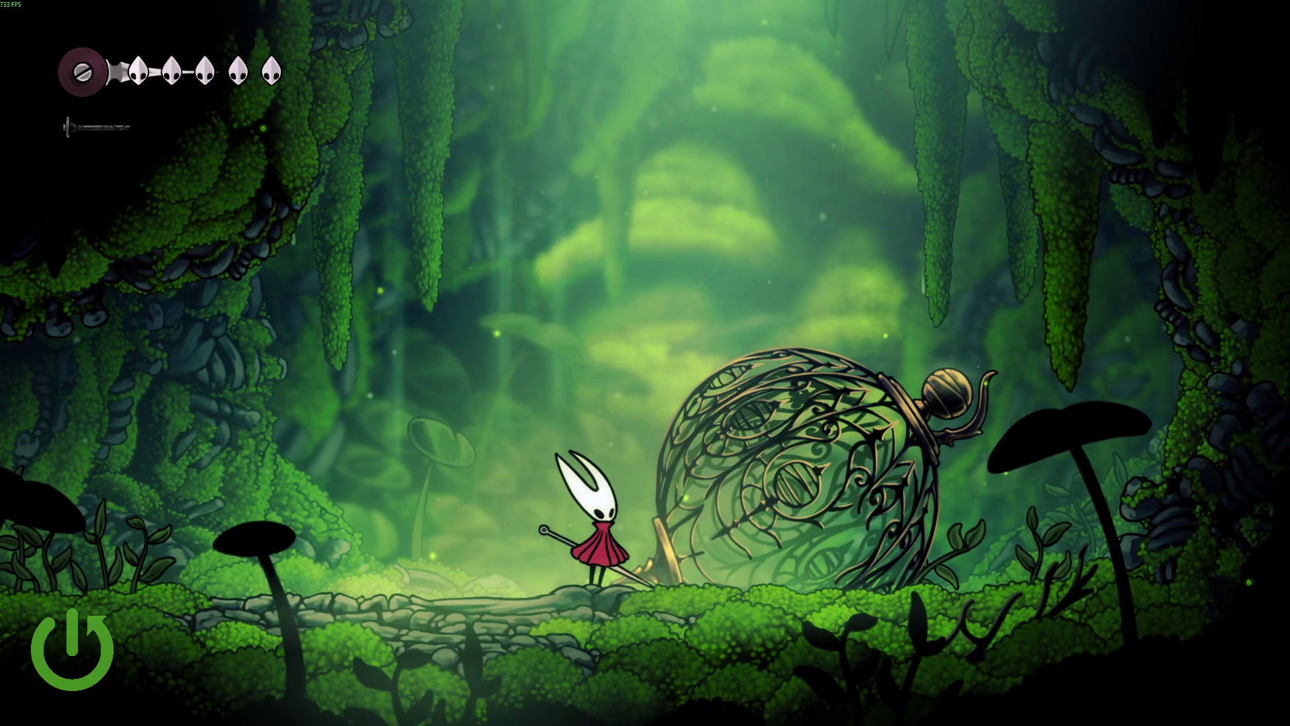
pyautogui.press('Left')
pyautogui.press('Right')
pyautogui.press('z')
pyautogui.press('Left')
pyautogui.press('z')
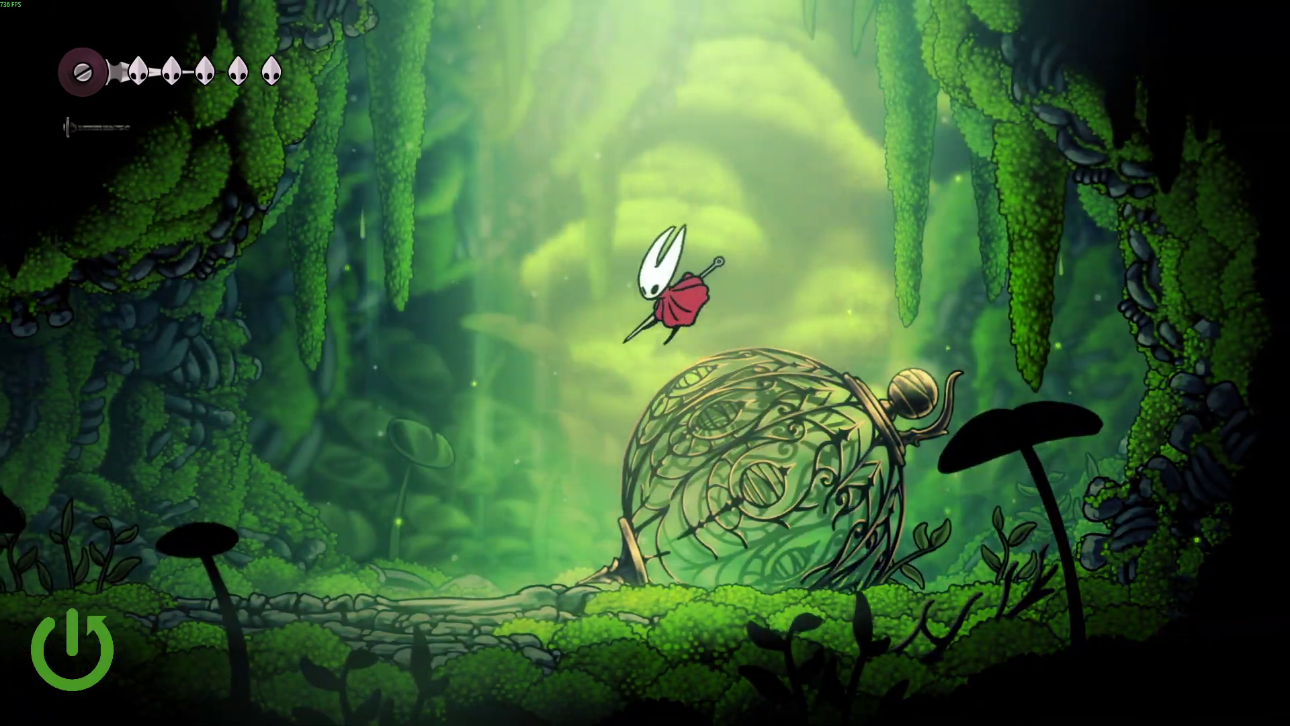
pyautogui.press('Right')
pyautogui.press('Left')
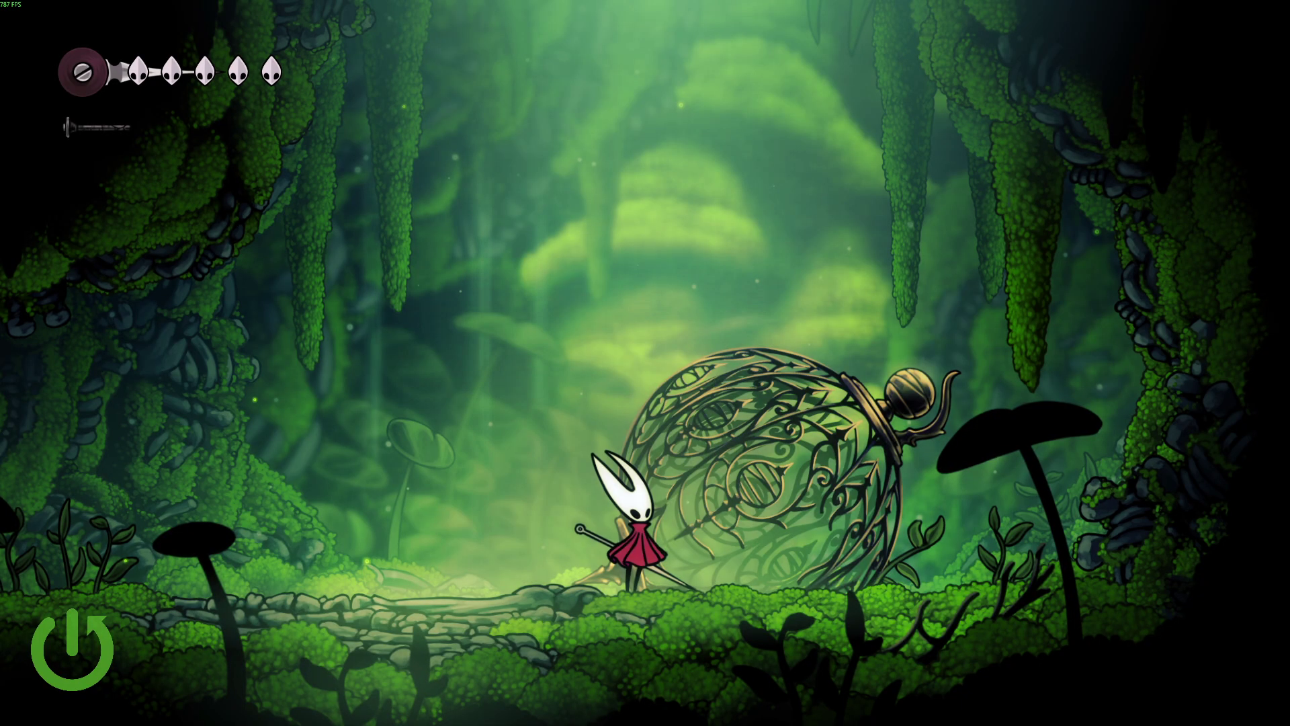
# - Pause the game, set Frame Rate Cap to 30 in the Video options, and resume play
pyautogui.press('Escape')
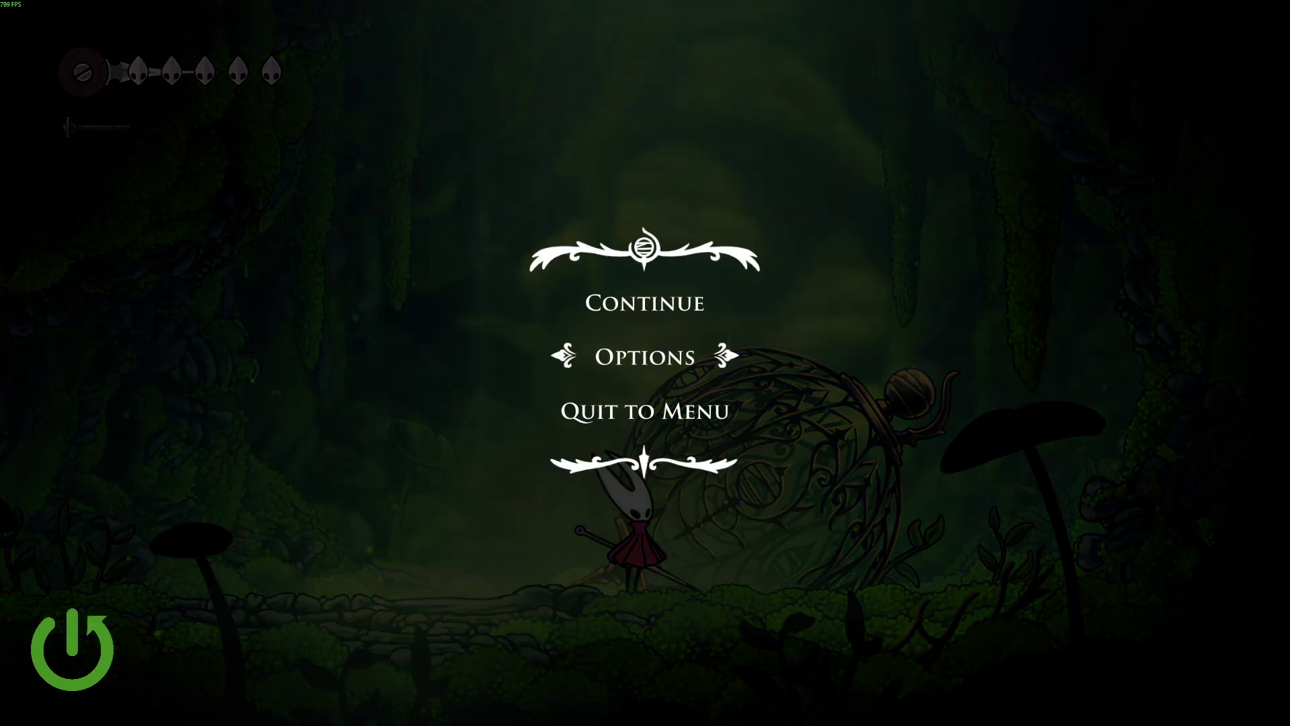
pyautogui.press('Return')
pyautogui.press('Down')
pyautogui.press('Down')
pyautogui.press('Return')
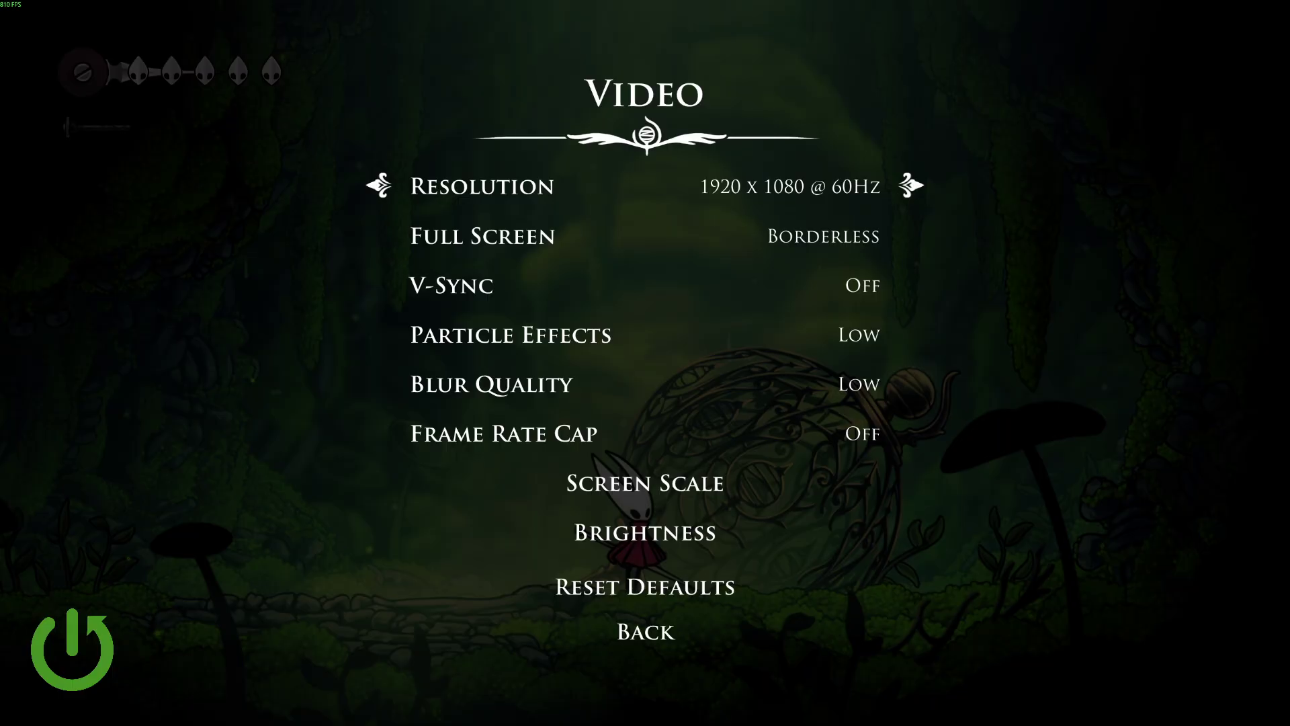
pyautogui.press('Down')
pyautogui.press('Down')
pyautogui.press('Down')
pyautogui.press('Down')
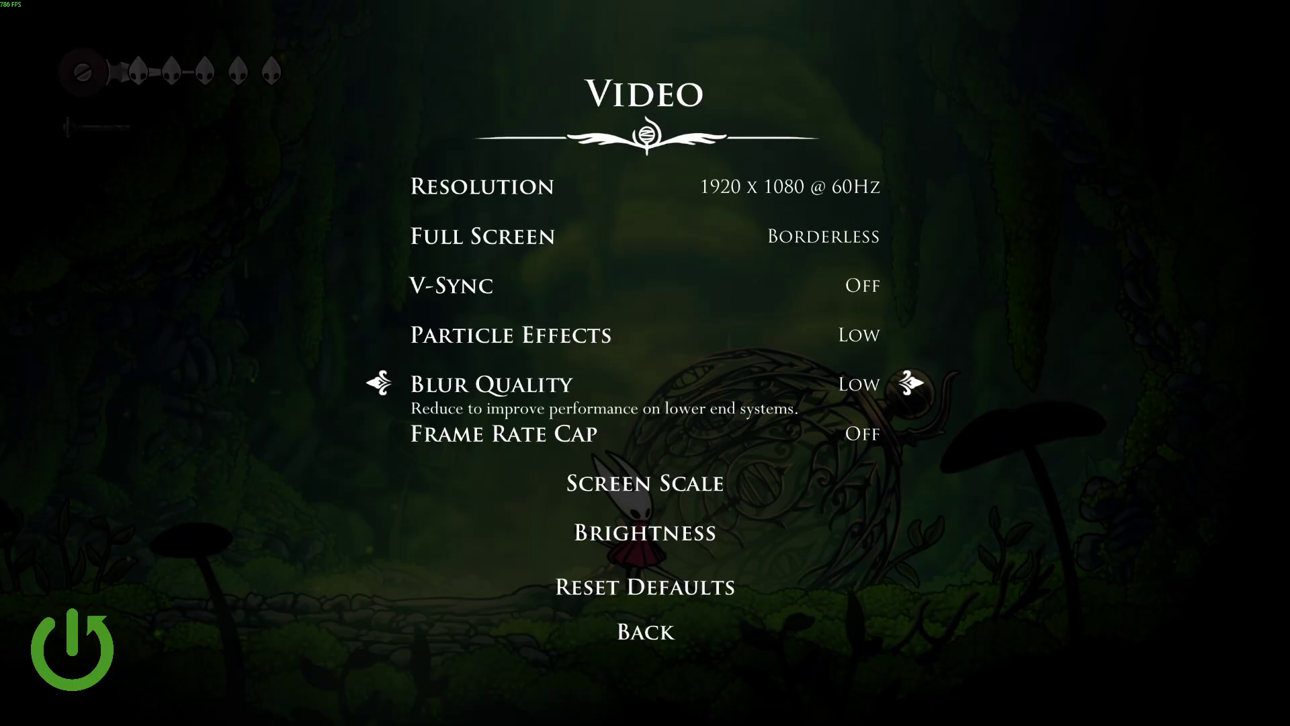
pyautogui.press('Down')
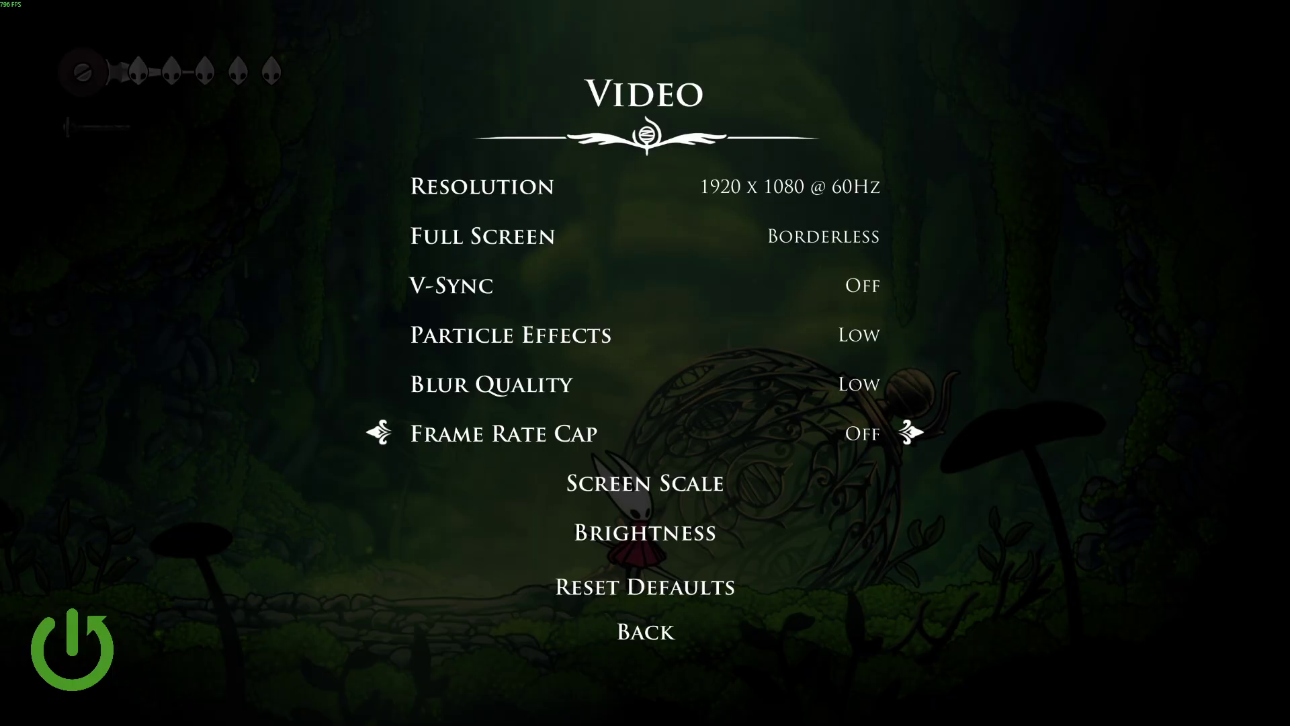
pyautogui.press('Right')
pyautogui.press('Escape')
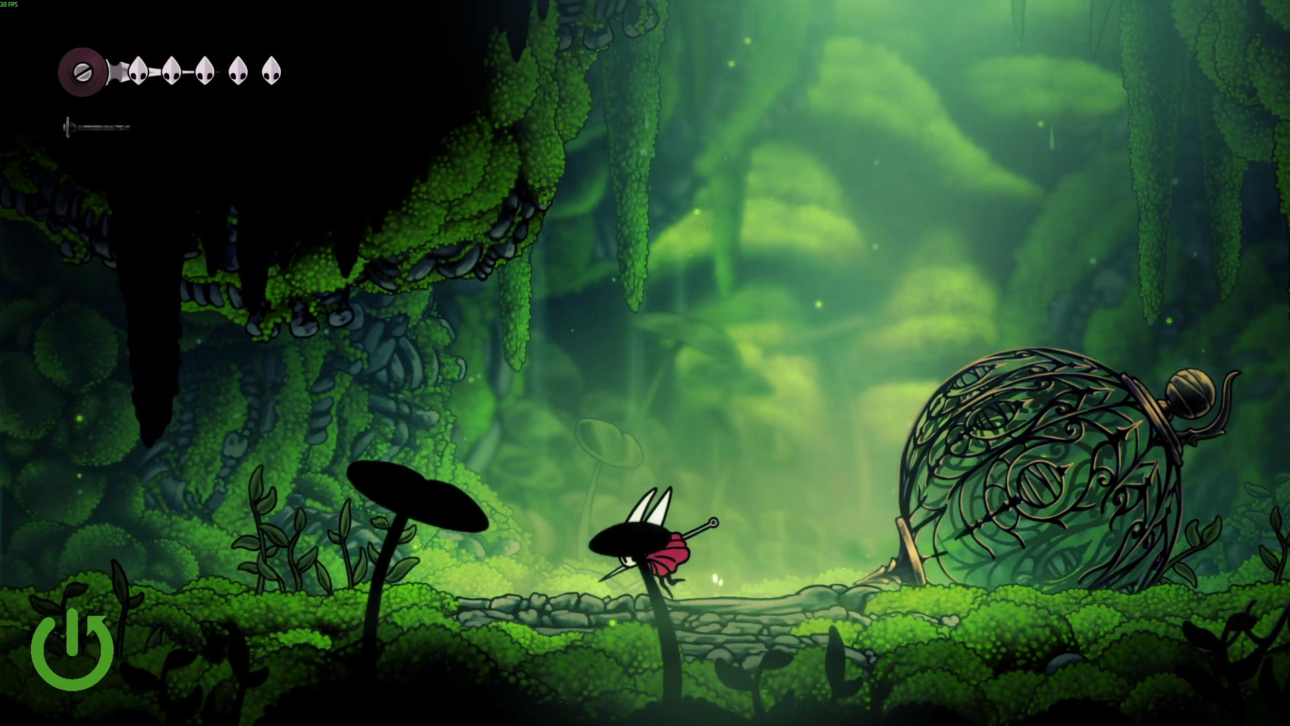
# - Run, jump and attack through the foliage and back to the cage to examine gameplay at the 30 FPS cap
pyautogui.press('Left')
pyautogui.press('Right')
pyautogui.press('Left')
pyautogui.press('z')
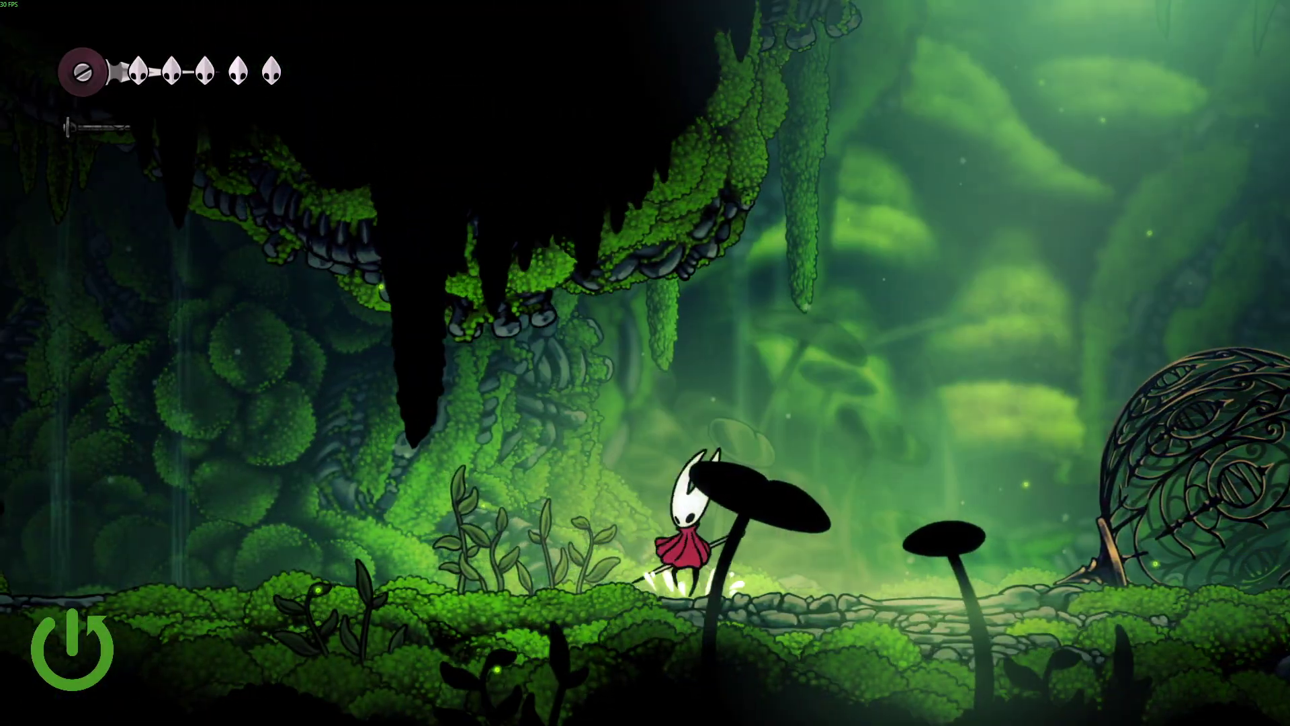
pyautogui.press('Right')
pyautogui.press('z')
pyautogui.press('Left')
pyautogui.press('x')
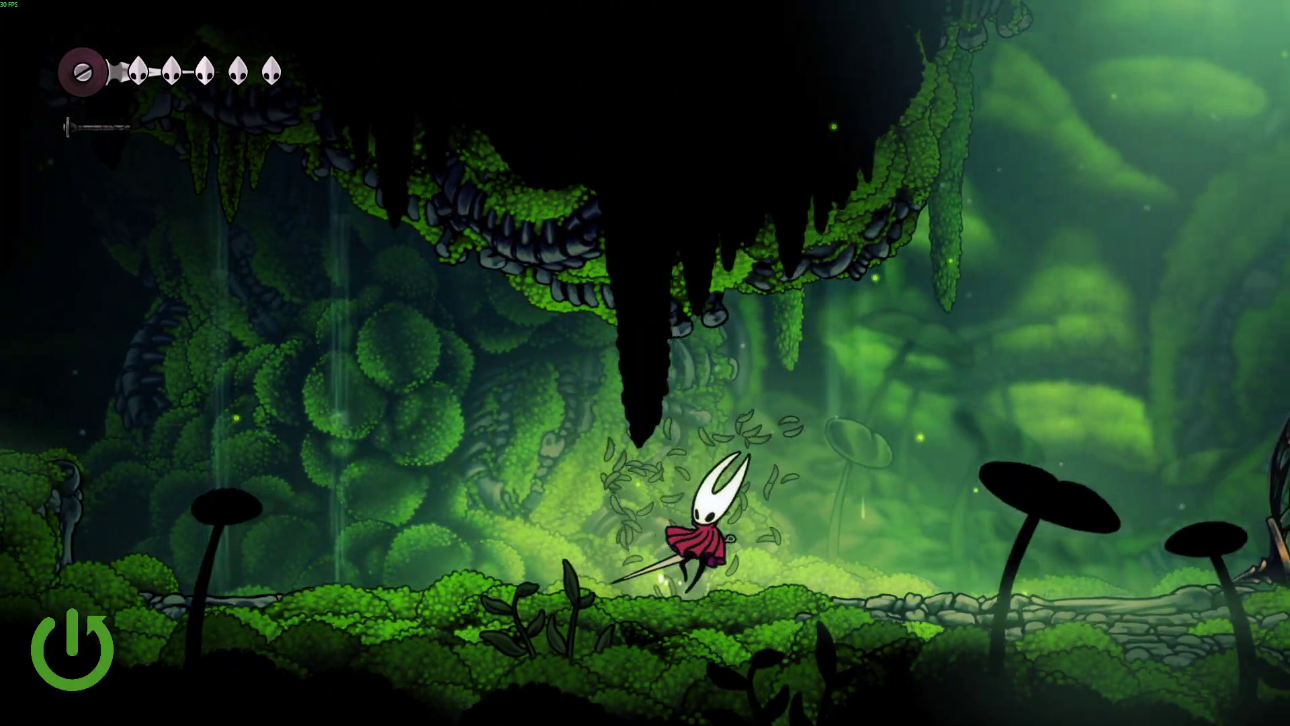
pyautogui.press('Right')
pyautogui.press('z')
pyautogui.press('x')
pyautogui.press('x')
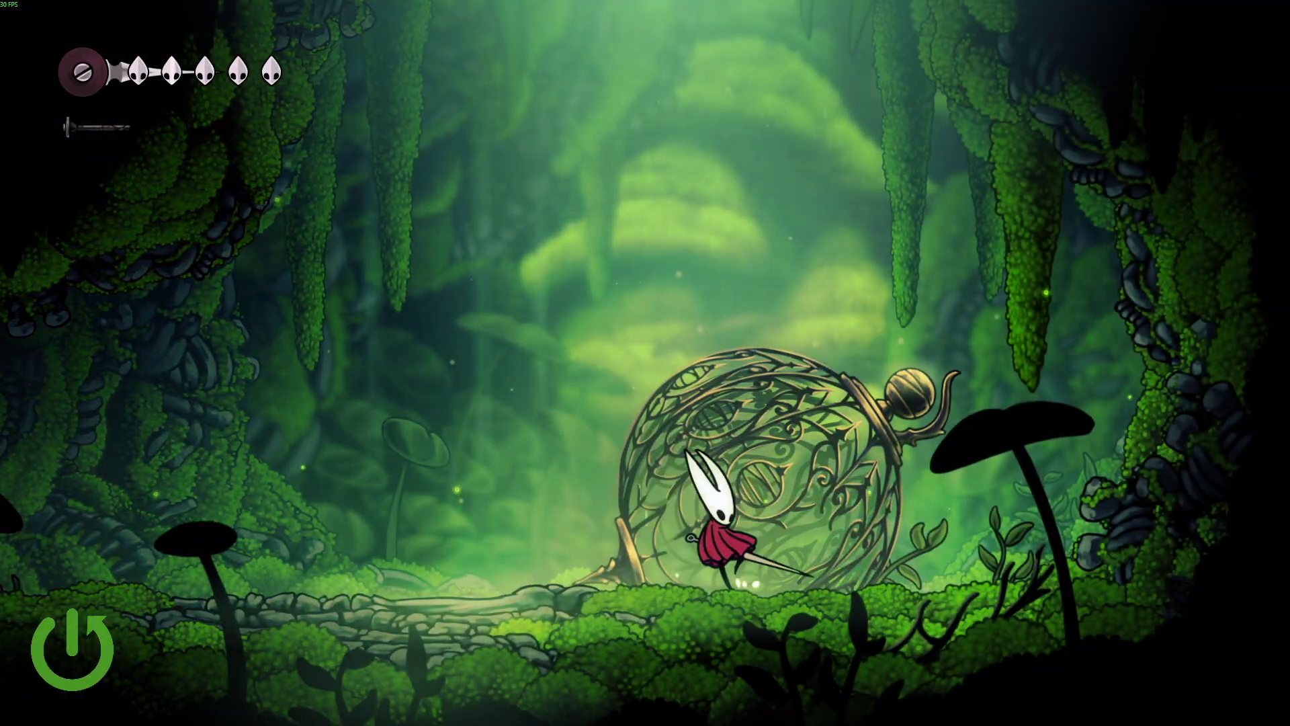
# - Pause the game, set Frame Rate Cap to 60 in the Video options, and resume play
pyautogui.press('Escape')
pyautogui.press('Down')
pyautogui.press('Return')
pyautogui.press('Down')
pyautogui.press('Down')
pyautogui.press('Return')
pyautogui.press('Down')
pyautogui.press('Down')
pyautogui.press('Down')
pyautogui.press('Down')
pyautogui.press('Down')
pyautogui.press('Right')
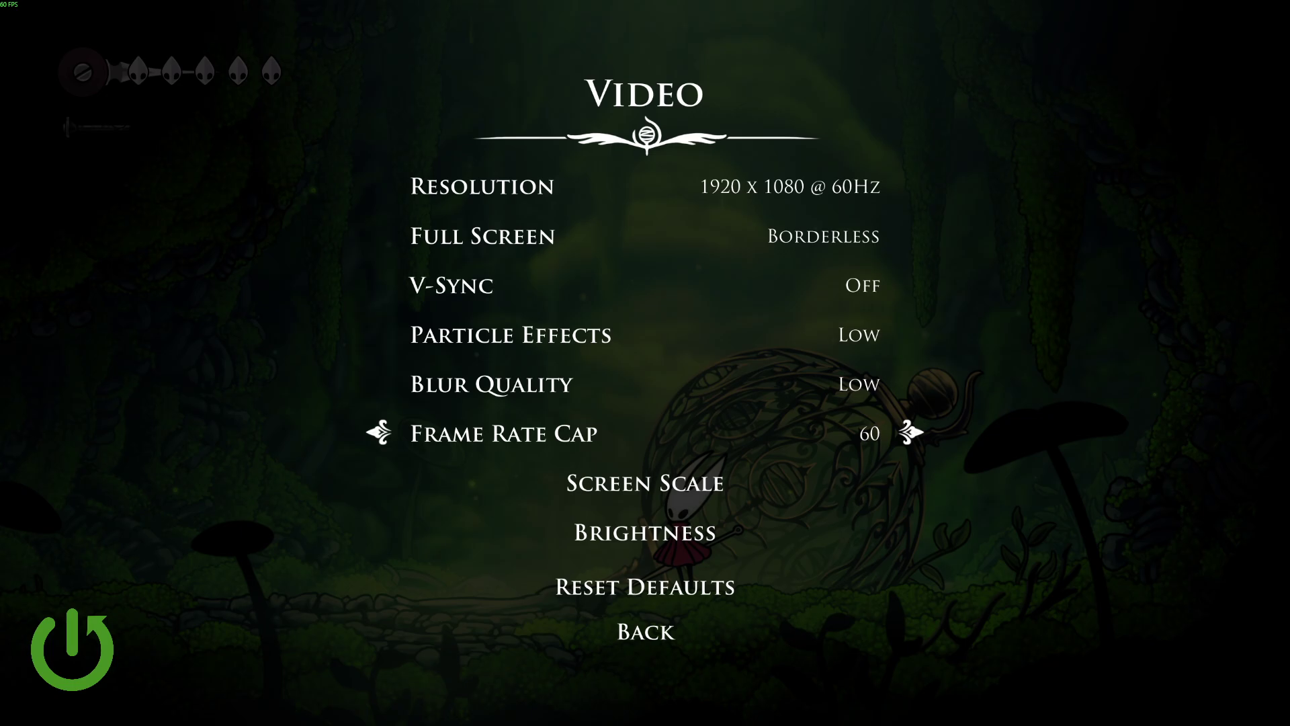
pyautogui.press('Escape')
# - Run and jump the character past the cage to check motion at the 60 FPS cap
pyautogui.press('Left')
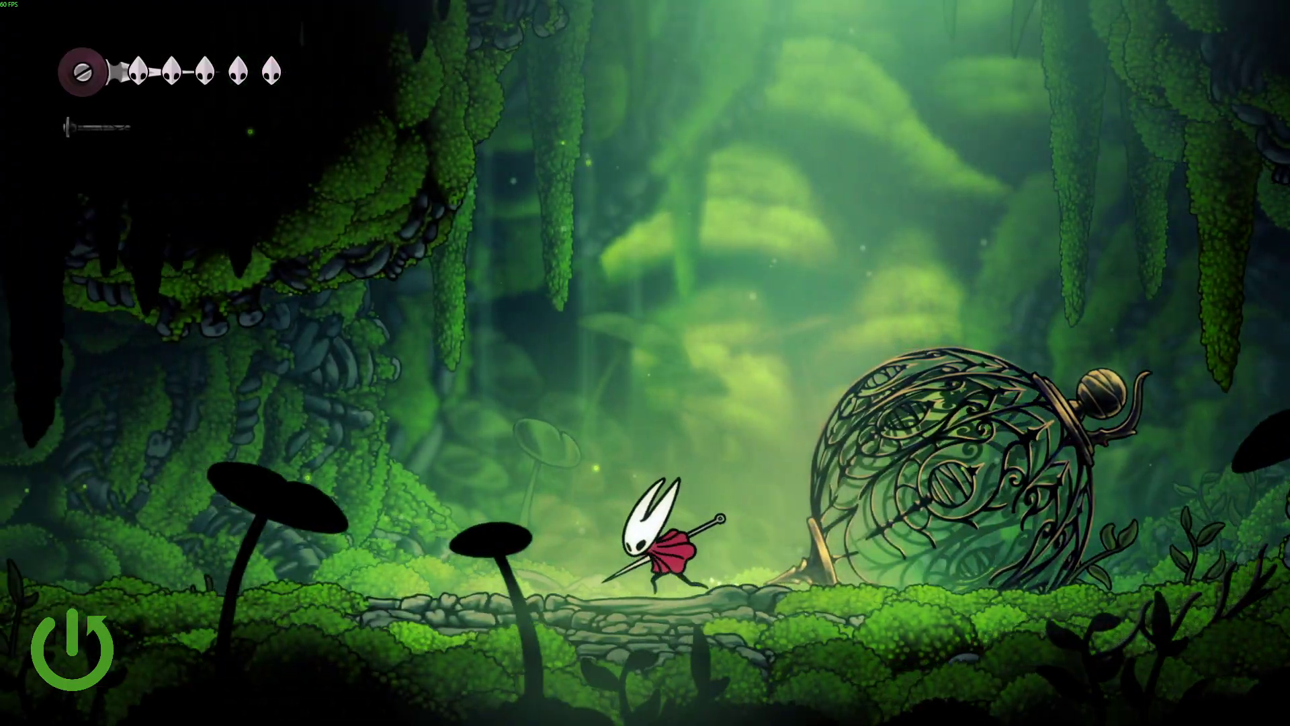
pyautogui.press('Right')
pyautogui.press('z')
pyautogui.press('Right')
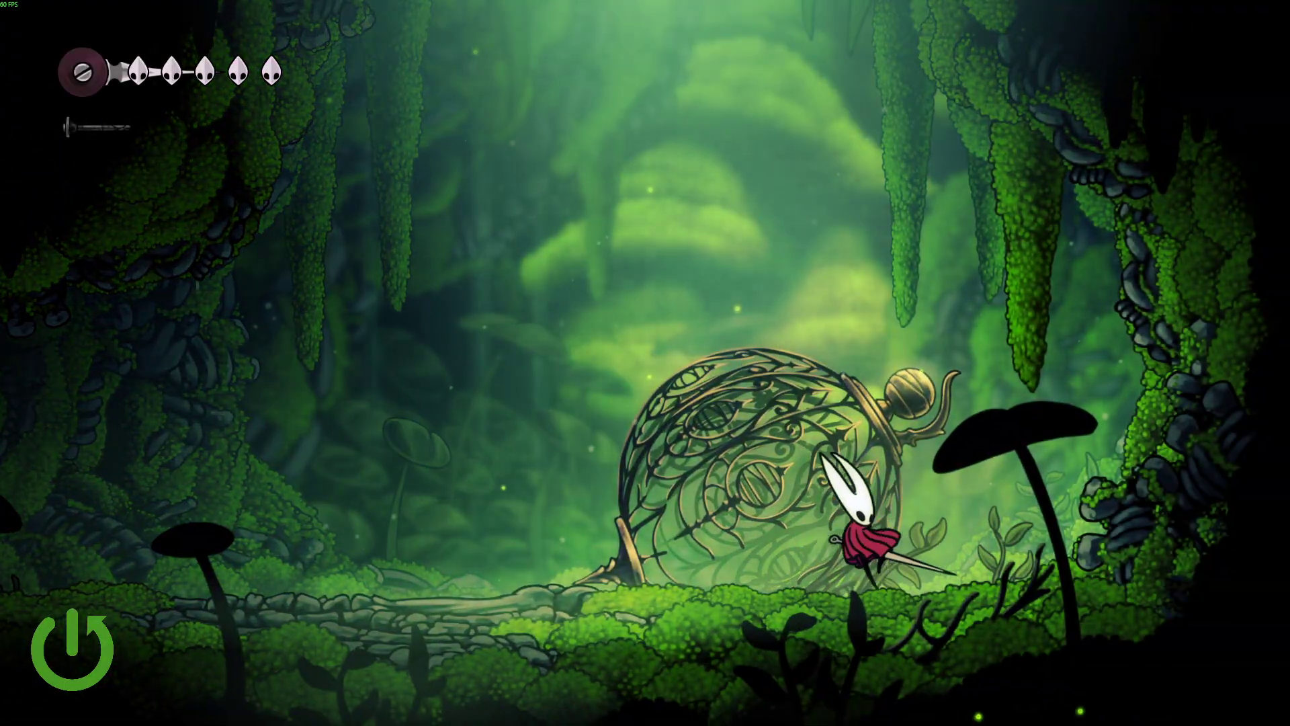
# - Move the character back past the cage toward the small mushrooms, jumping along the way, to examine movement at the 60 FPS cap
pyautogui.press('Left')
pyautogui.press('z')
pyautogui.press('z')
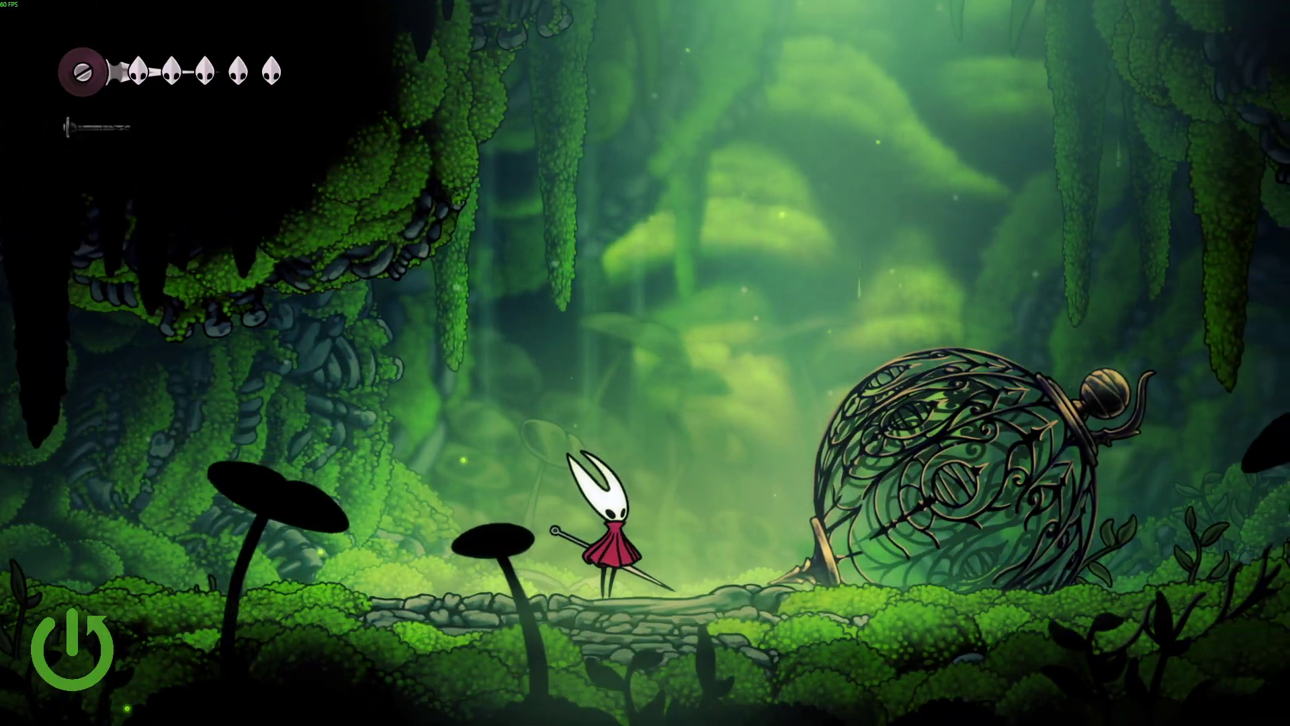
# - Pause the game, raise Frame Rate Cap above 60 in the Video options, and resume play
pyautogui.press('Escape')
pyautogui.press('Return')
pyautogui.press('Down')
pyautogui.press('Down')
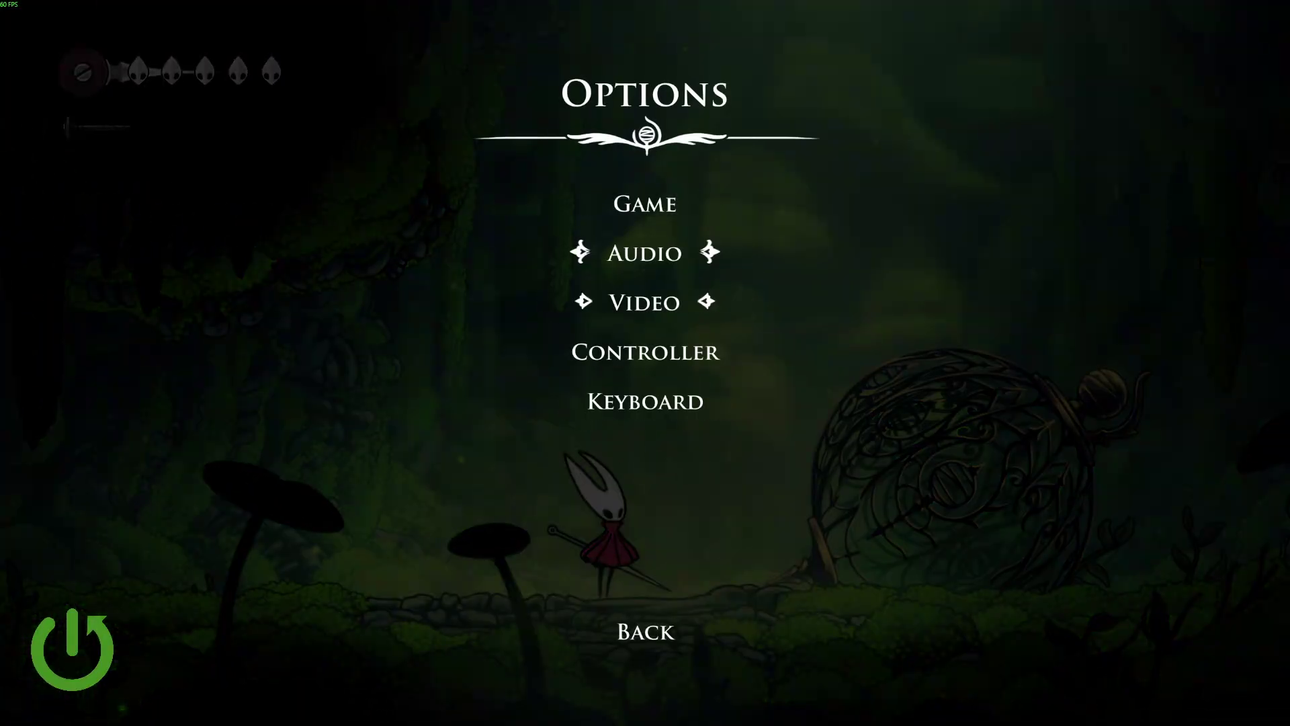
pyautogui.press('Up')
pyautogui.press('Return')
pyautogui.press('Down')
pyautogui.press('Down')
pyautogui.press('Down')
pyautogui.press('Down')
pyautogui.press('Right')
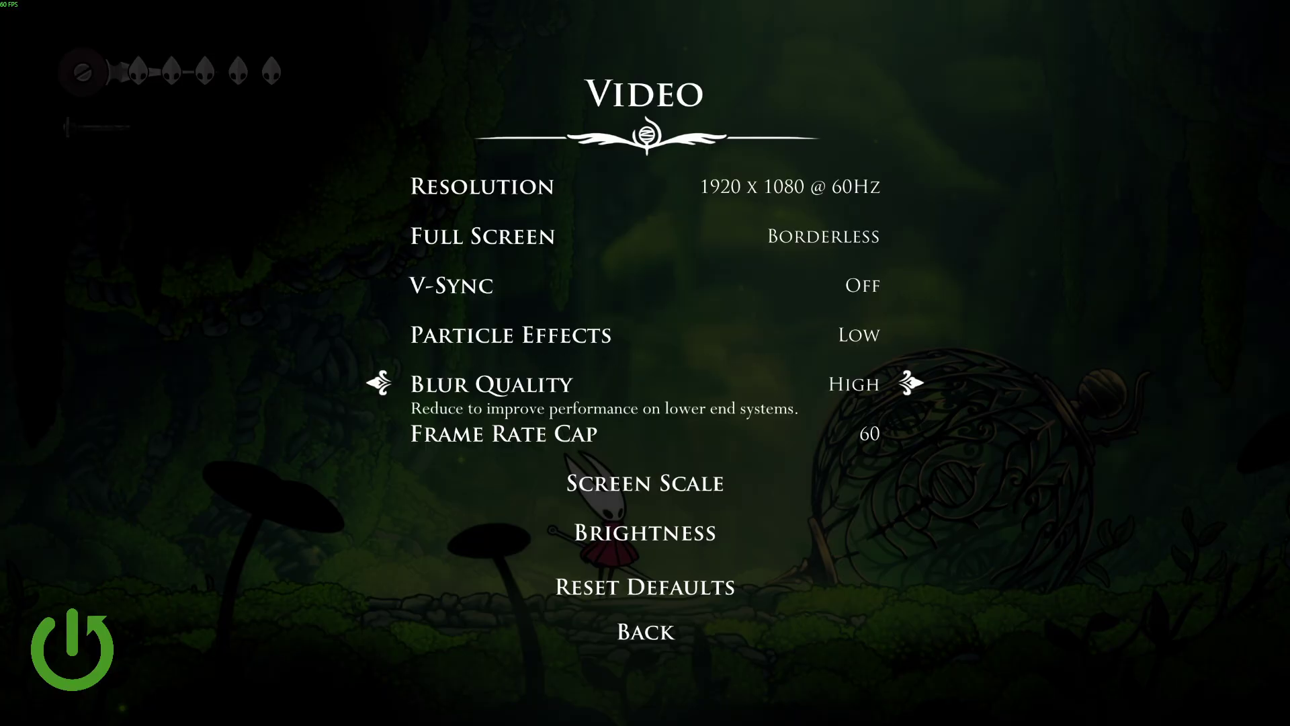
pyautogui.press('Escape')
# - Run and jump back and forth beside the cage to examine motion at the raised frame rate cap
pyautogui.press('Right')
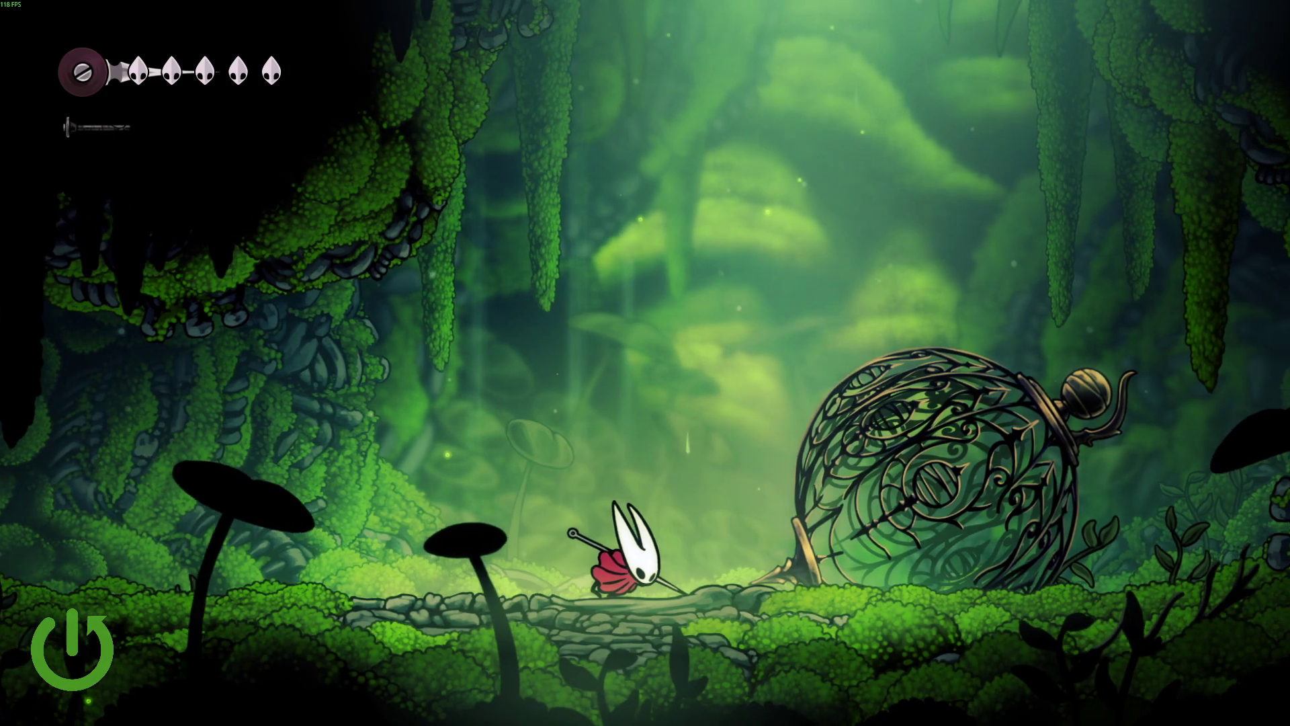
pyautogui.press('Left')
pyautogui.press('z')
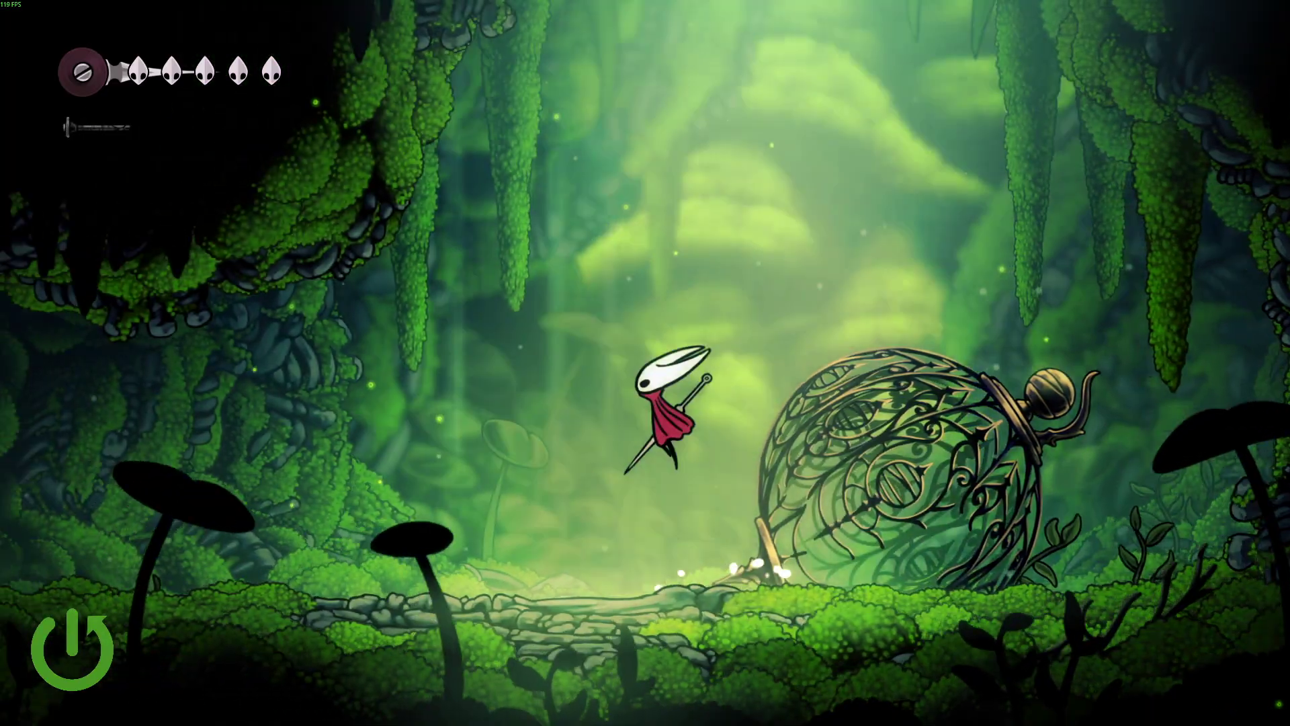
pyautogui.press('Right')
pyautogui.press('Right')
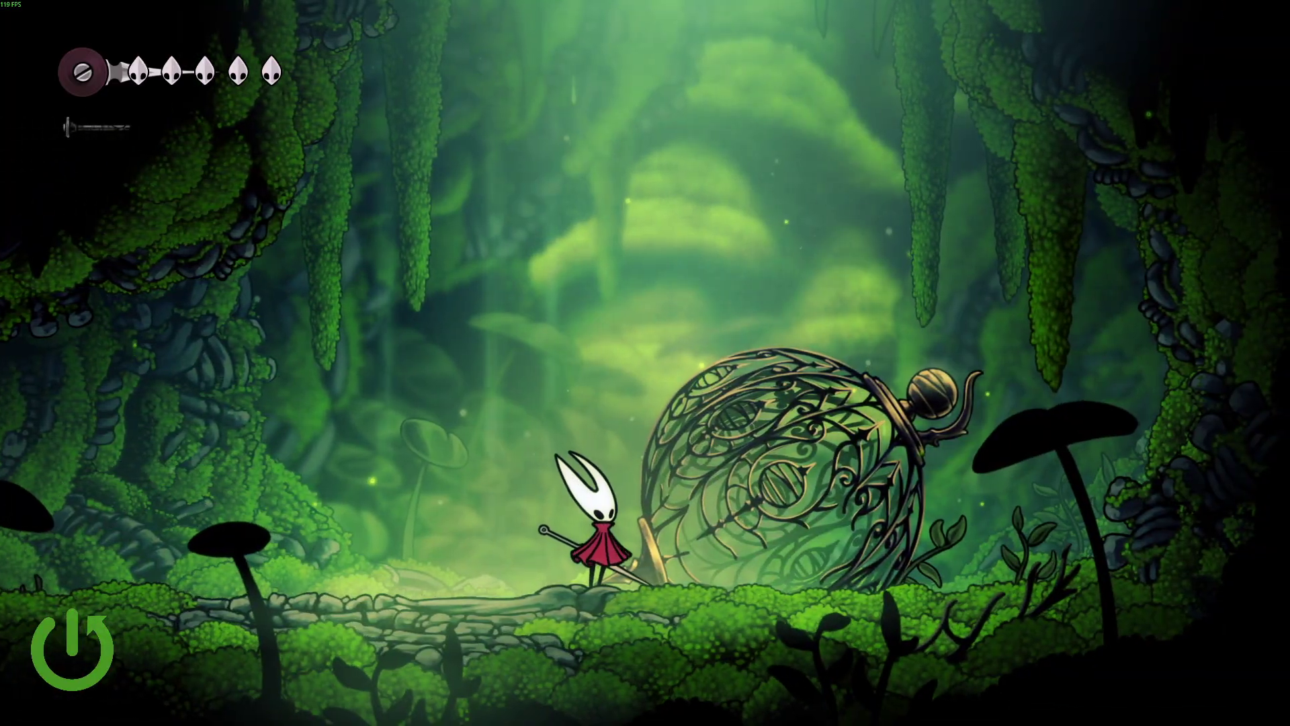